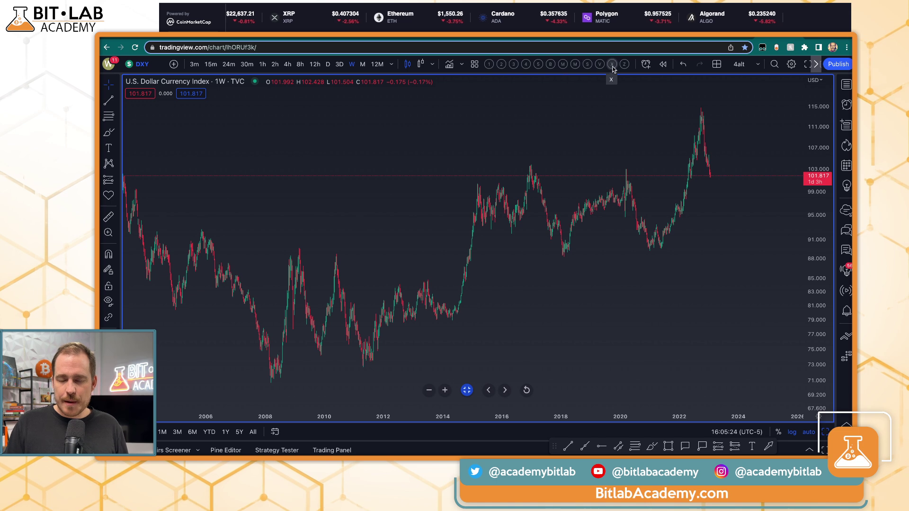
# Step: Try the other saved indicator layouts, including the MACD, RSI and stochastic set
pyautogui.click(502, 65)
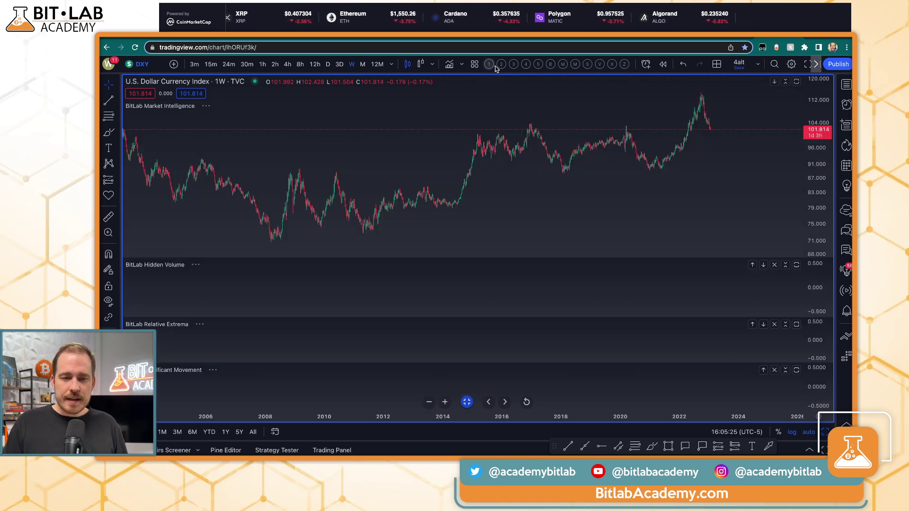
pyautogui.click(538, 64)
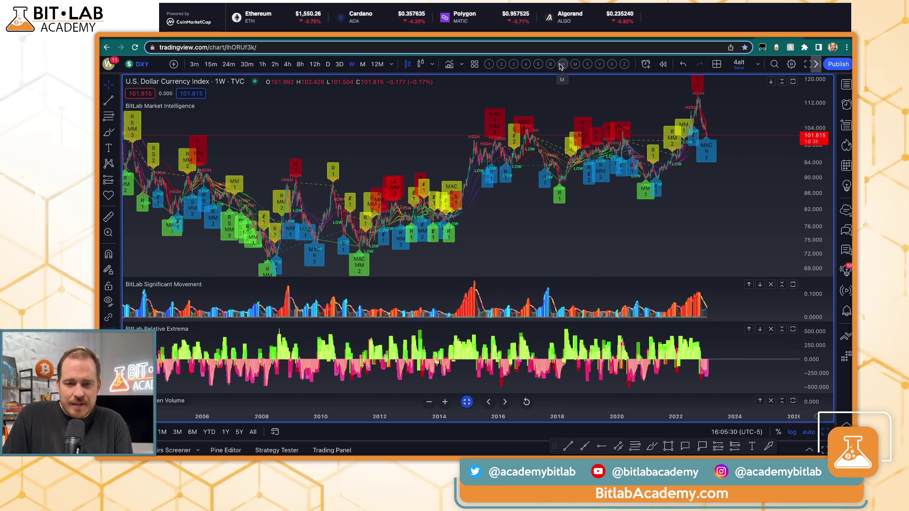
pyautogui.click(574, 64)
pyautogui.click(574, 64)
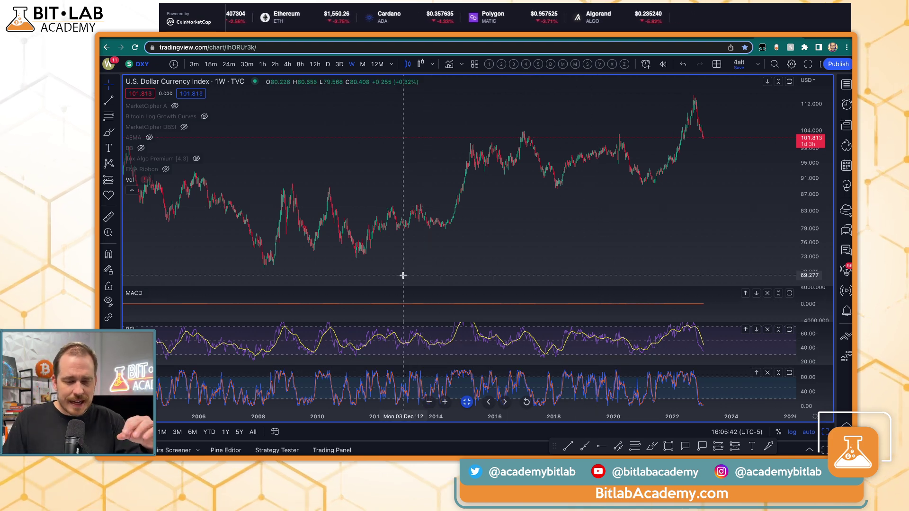
# Step: Return to the BitLab indicator layout and bring up the Indicators, Metrics & Strategies search
pyautogui.click(514, 65)
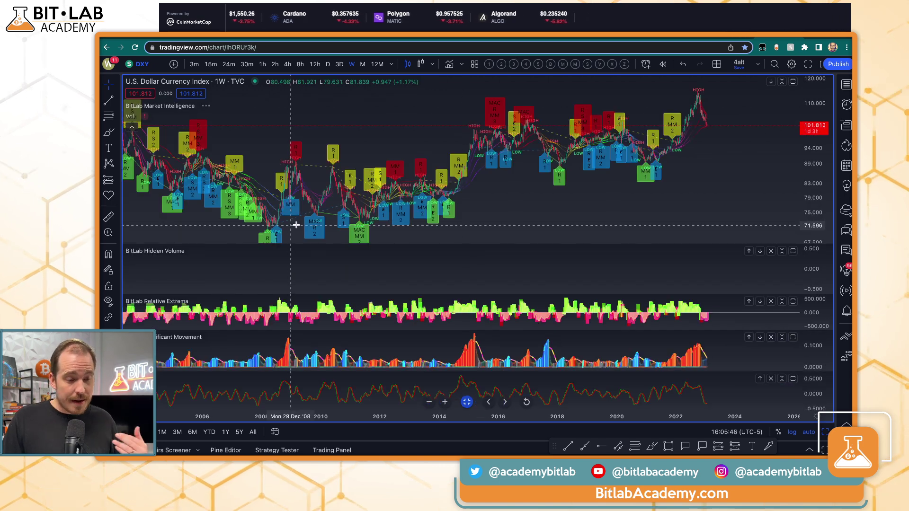
pyautogui.scroll(2, 442, 197)
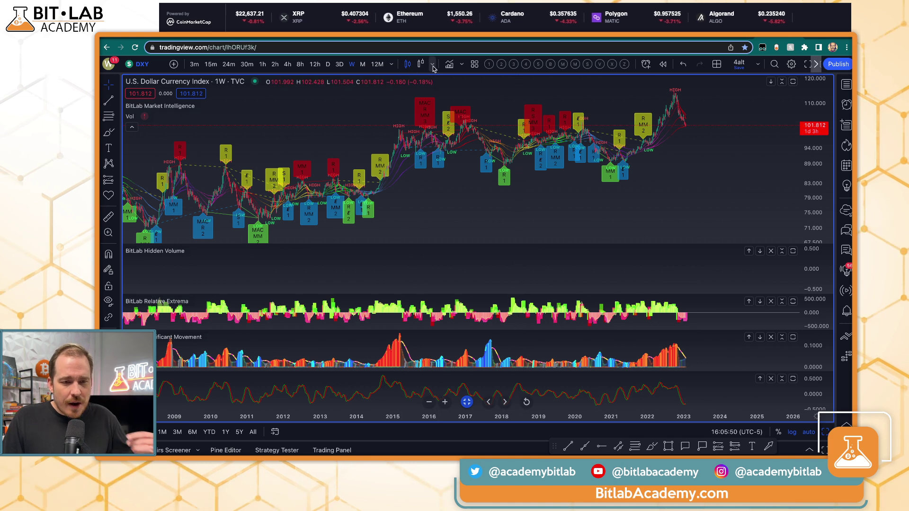
pyautogui.click(448, 65)
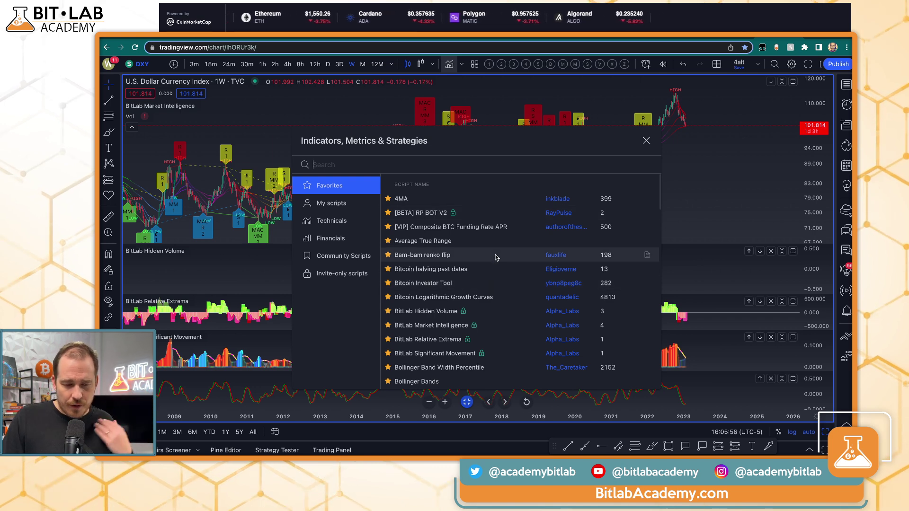
# Step: Close the indicator search and apply the 1 BL indicator template to the DXY chart
pyautogui.click(521, 99)
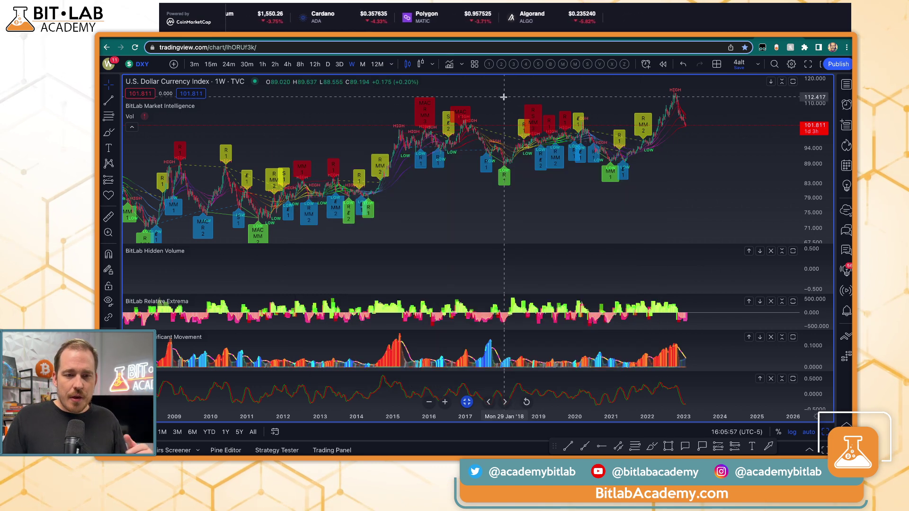
pyautogui.click(474, 65)
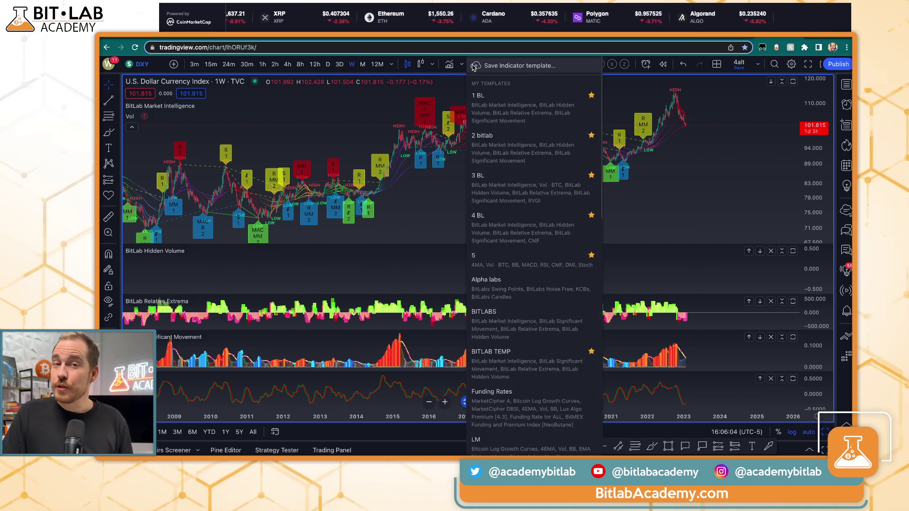
pyautogui.click(479, 116)
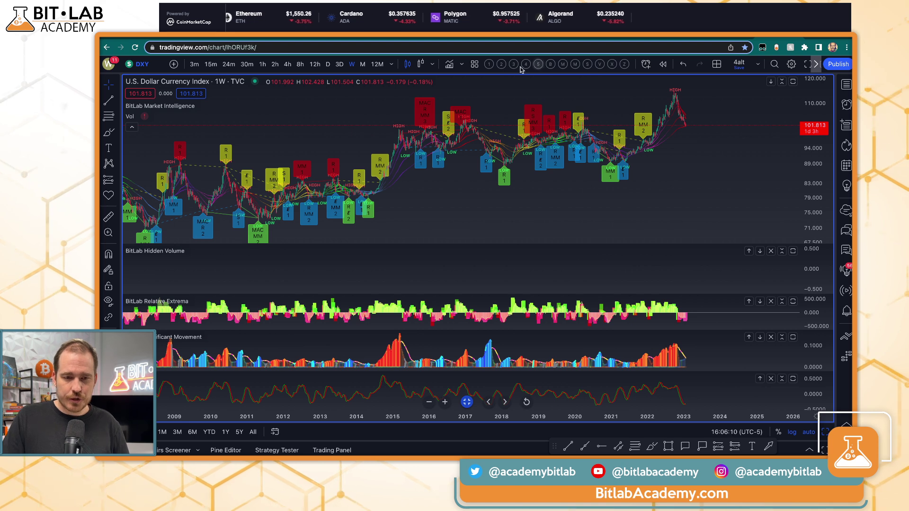
pyautogui.click(474, 64)
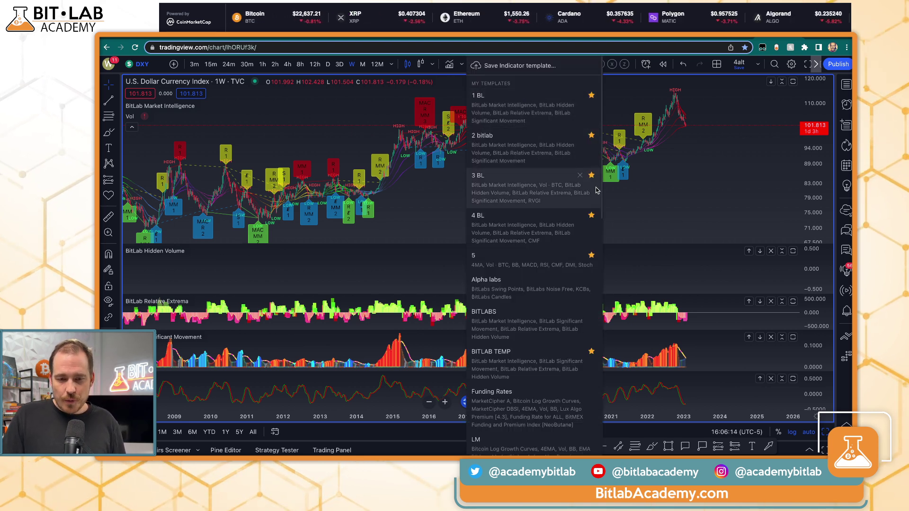
pyautogui.click(709, 157)
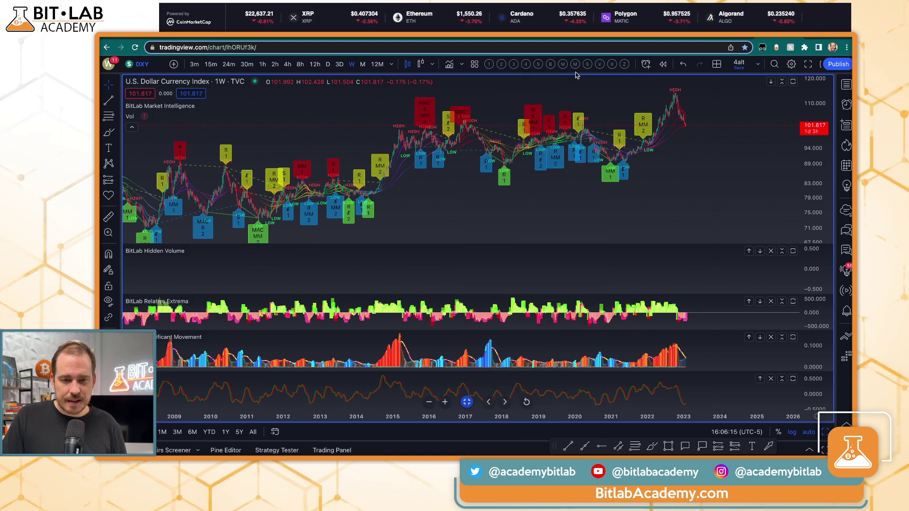
pyautogui.click(474, 65)
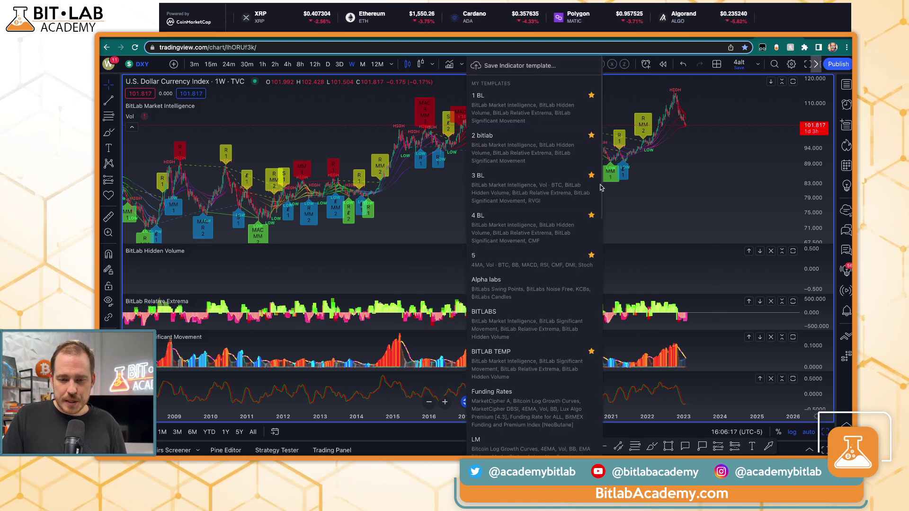
pyautogui.click(685, 129)
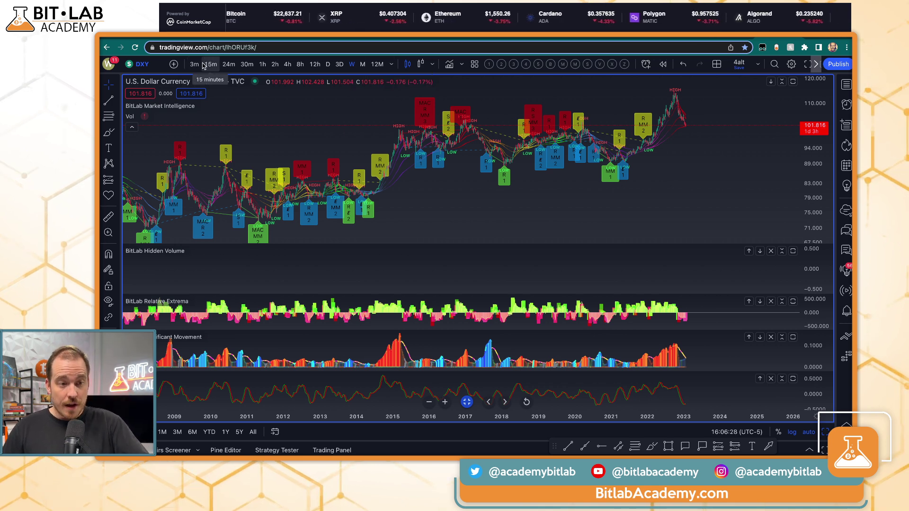
# Step: Leave the 12M timeframe unchanged and switch to the Twitter tab with the cheat sheet
pyautogui.click(392, 65)
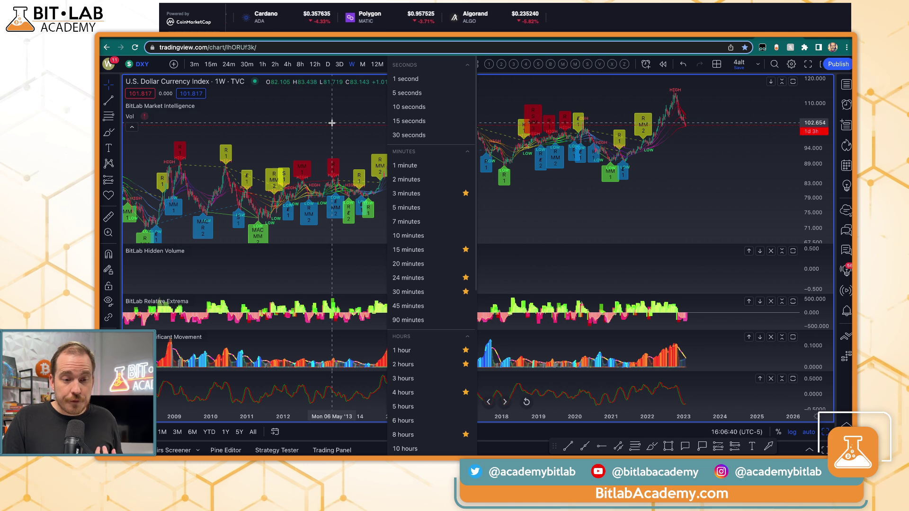
pyautogui.click(325, 101)
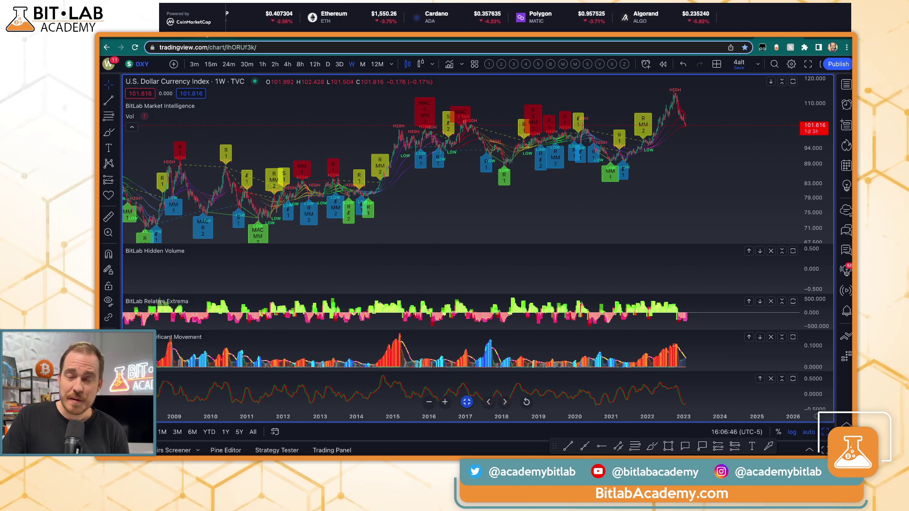
pyautogui.hotkey('ctrl', 'Tab')
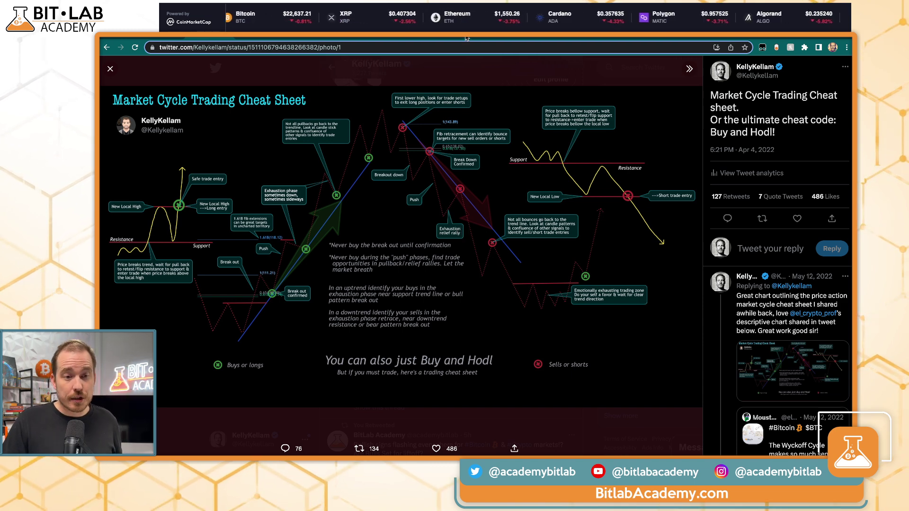
# Step: Cycle past the BTCUSD tab back to the weekly DXY chart tab
pyautogui.hotkey('ctrl', 'Tab')
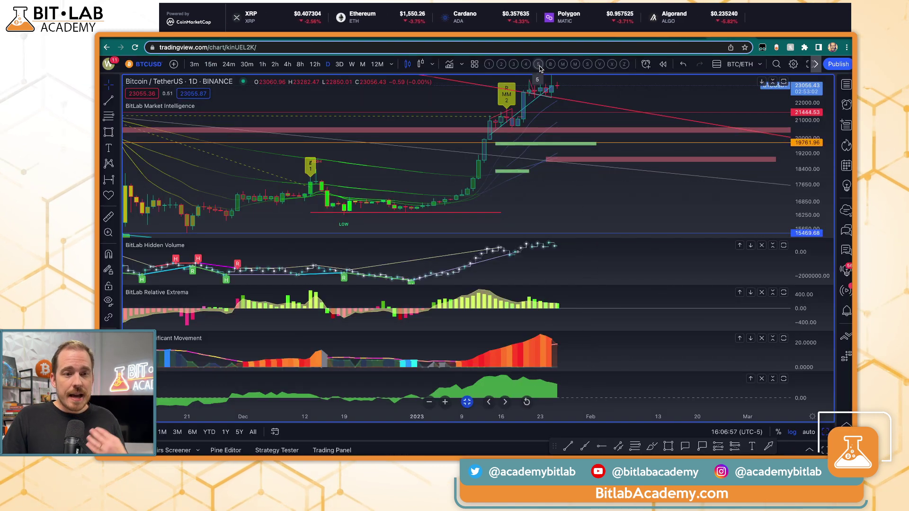
pyautogui.hotkey('ctrl', 'Tab')
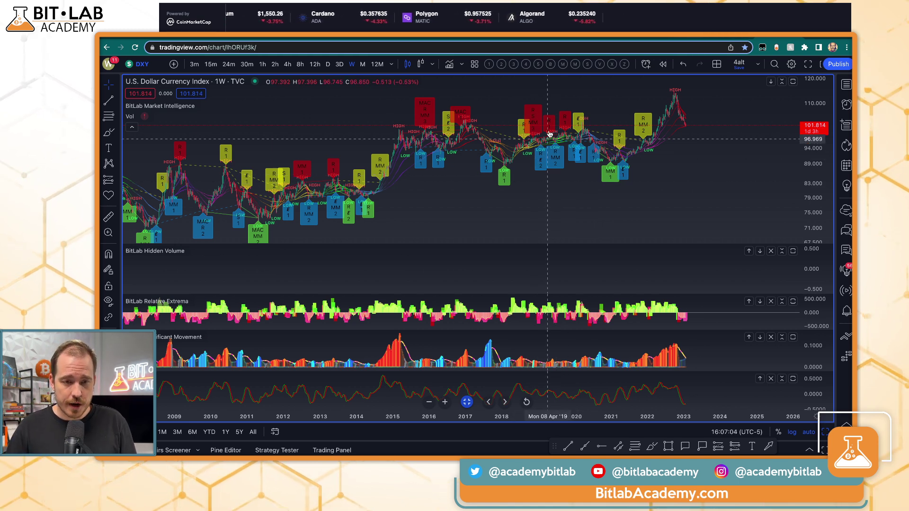
# Step: Remove all indicators from the DXY chart and switch to the Cross cursor
pyautogui.rightClick(573, 214)
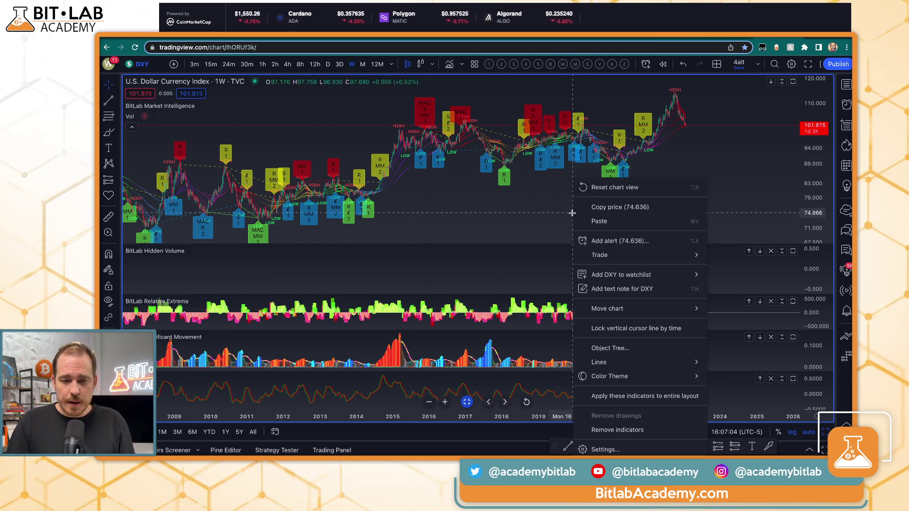
pyautogui.click(640, 432)
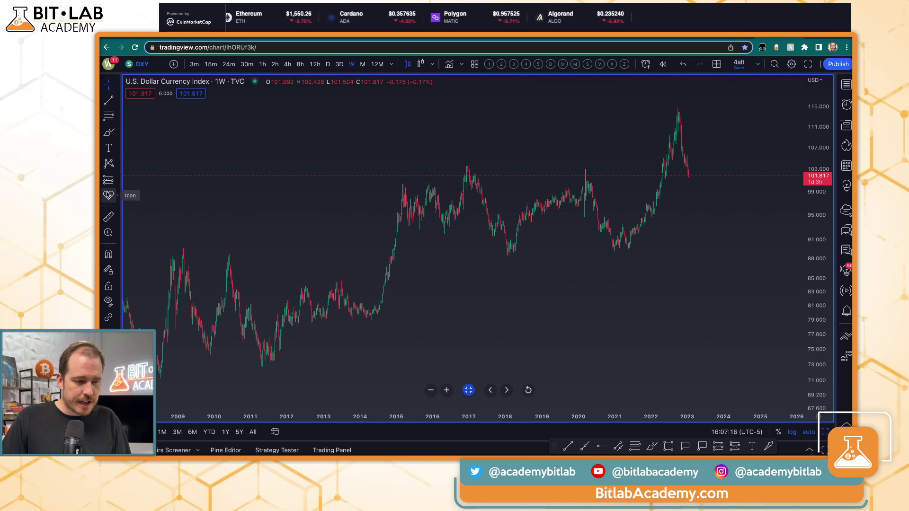
pyautogui.click(117, 85)
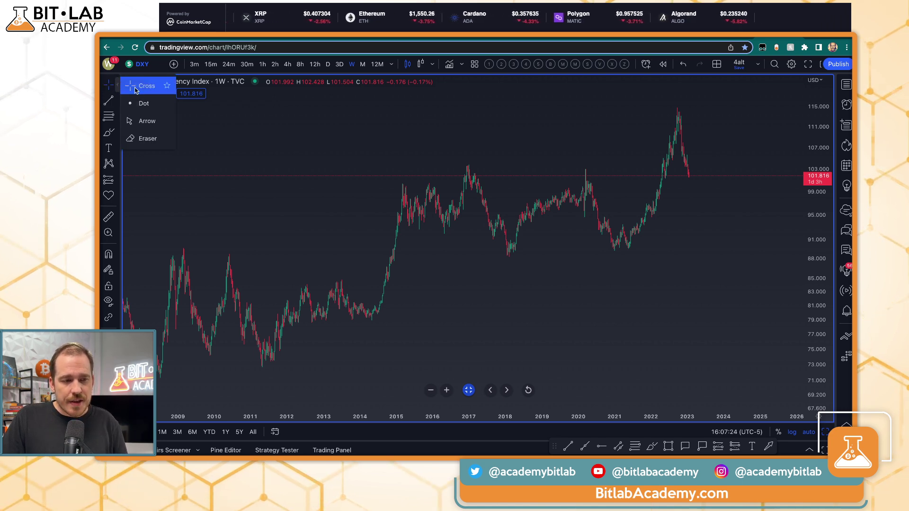
pyautogui.click(137, 98)
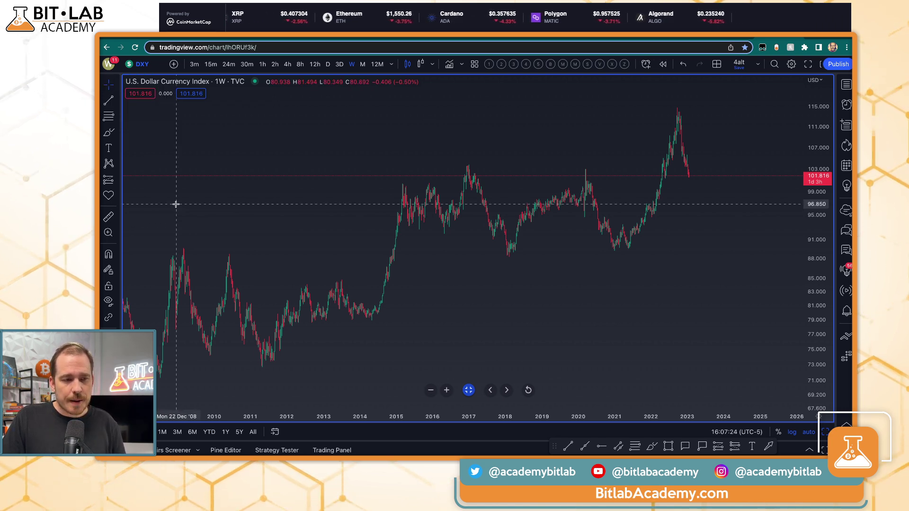
pyautogui.click(117, 102)
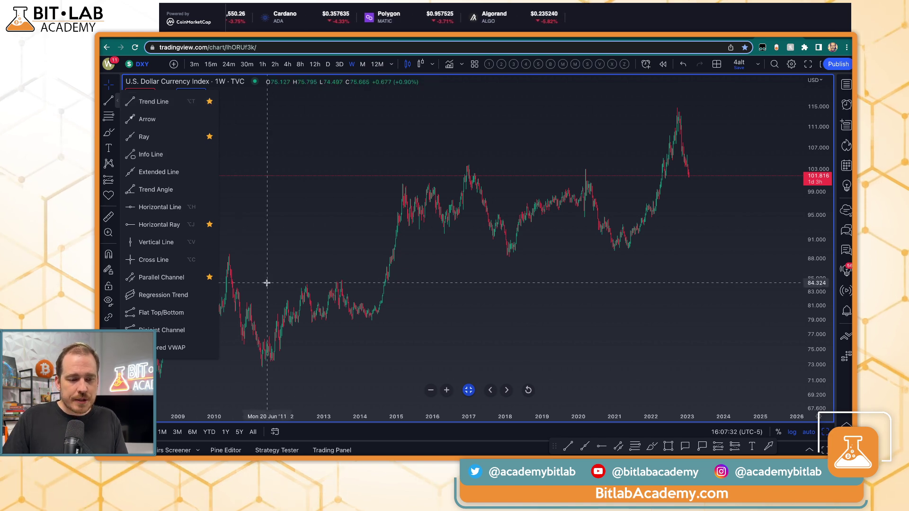
pyautogui.press('Escape')
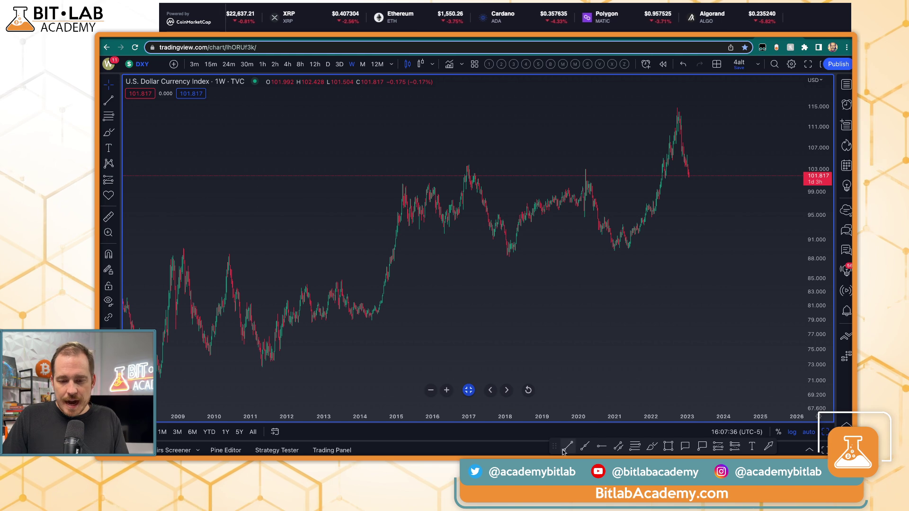
pyautogui.moveTo(554, 447)
pyautogui.mouseDown()
pyautogui.moveTo(518, 279)
pyautogui.moveTo(575, 448)
pyautogui.mouseUp()
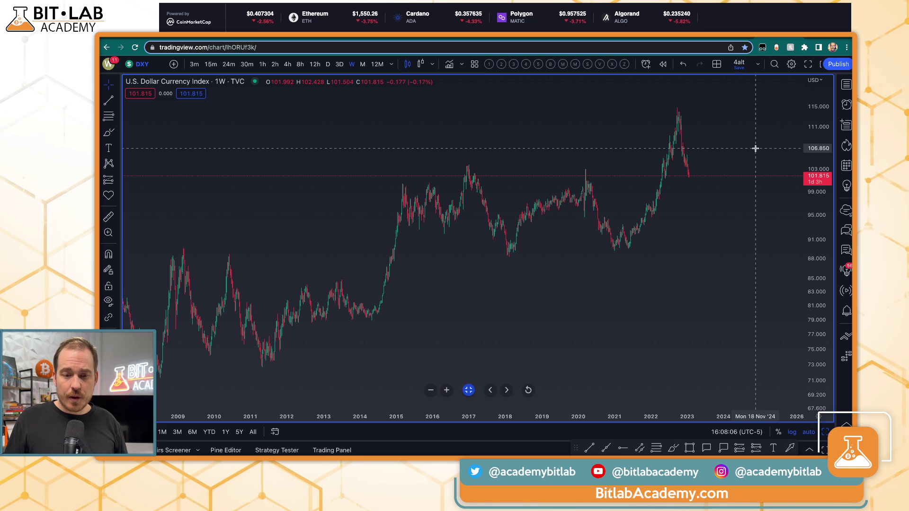
# Step: Enable the Symbol name label on the DXY price scale
pyautogui.rightClick(823, 148)
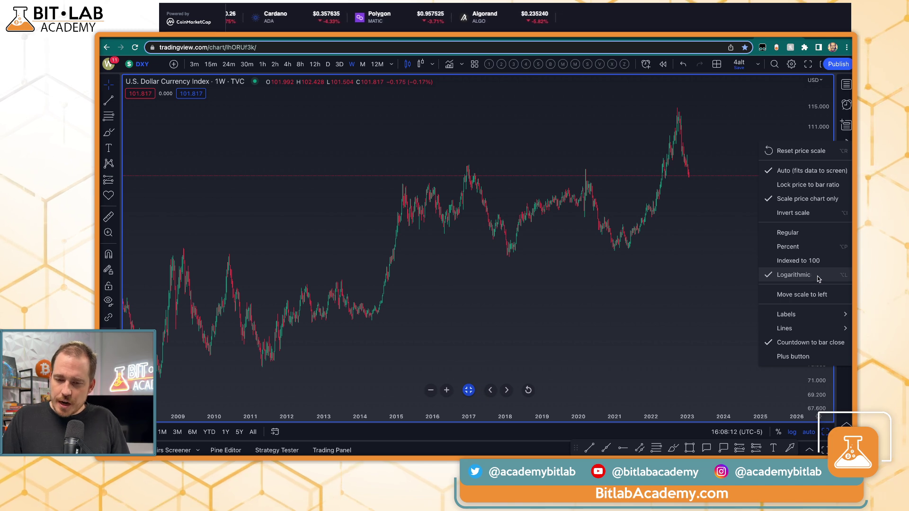
pyautogui.moveTo(802, 316)
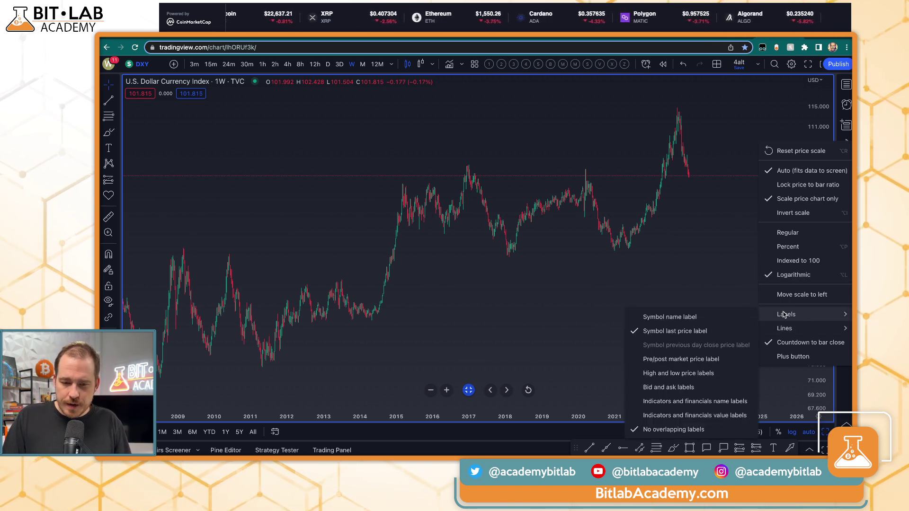
pyautogui.click(720, 318)
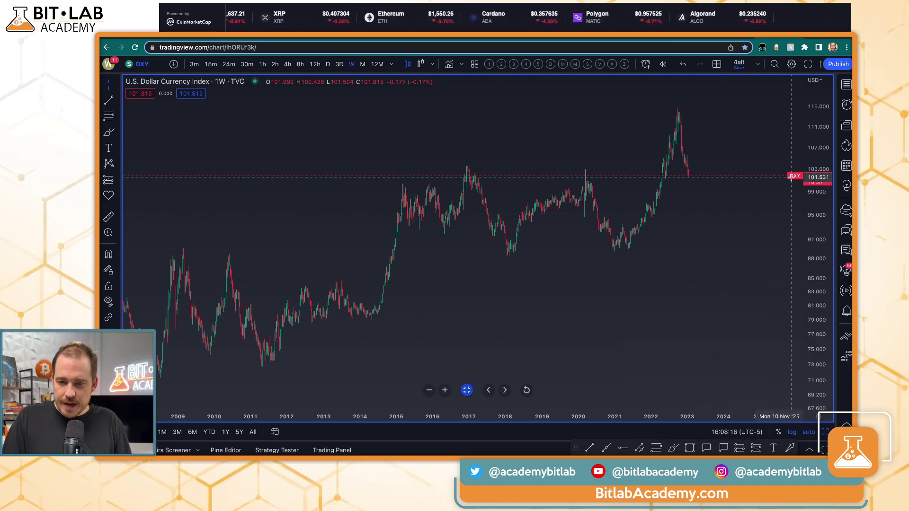
# Step: Toggle the last price label and review the price scale's Labels and Lines submenus
pyautogui.rightClick(806, 145)
pyautogui.moveTo(818, 318)
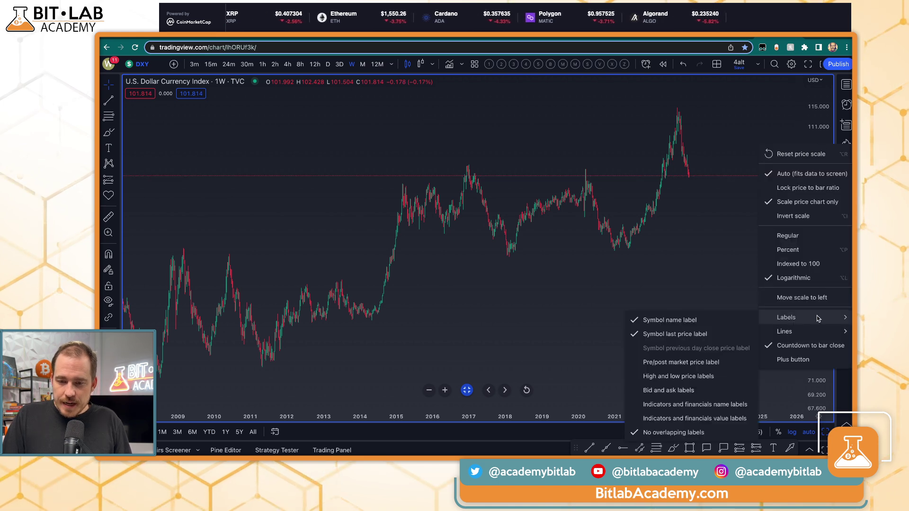
pyautogui.click(720, 335)
pyautogui.rightClick(820, 161)
pyautogui.moveTo(770, 331)
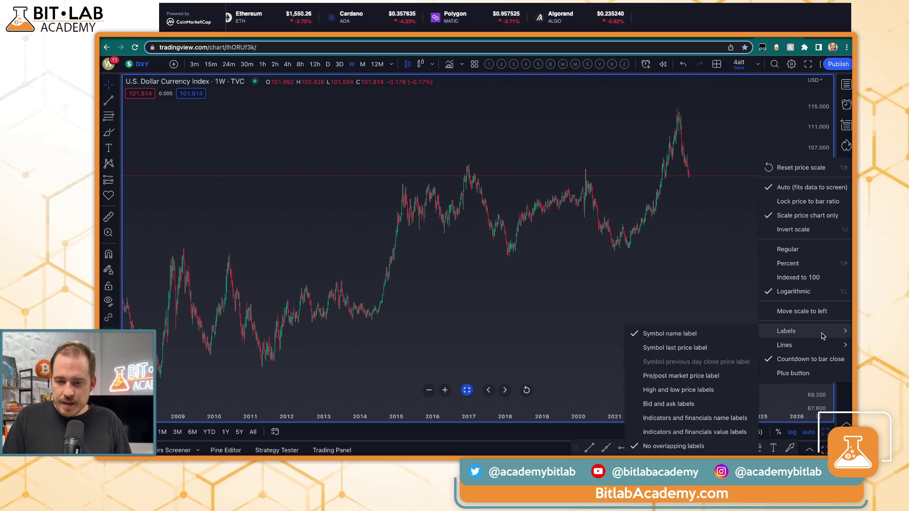
pyautogui.rightClick(821, 161)
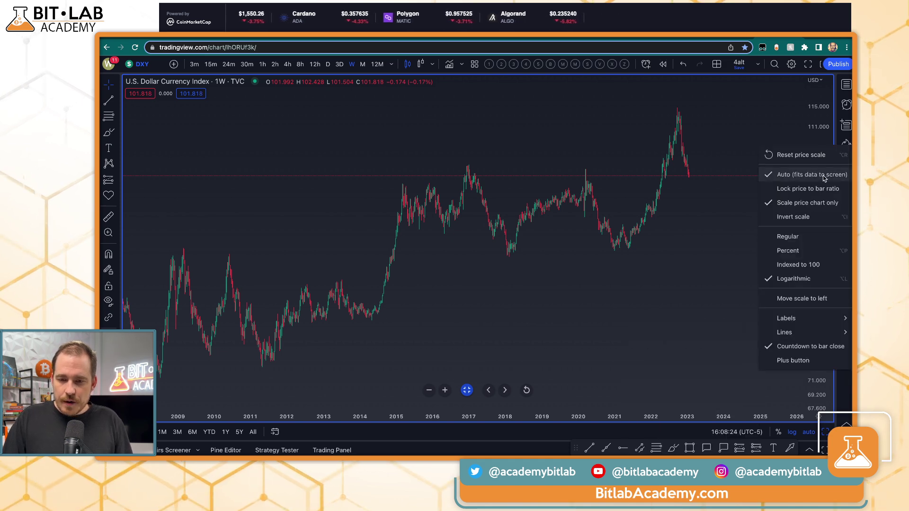
pyautogui.moveTo(826, 333)
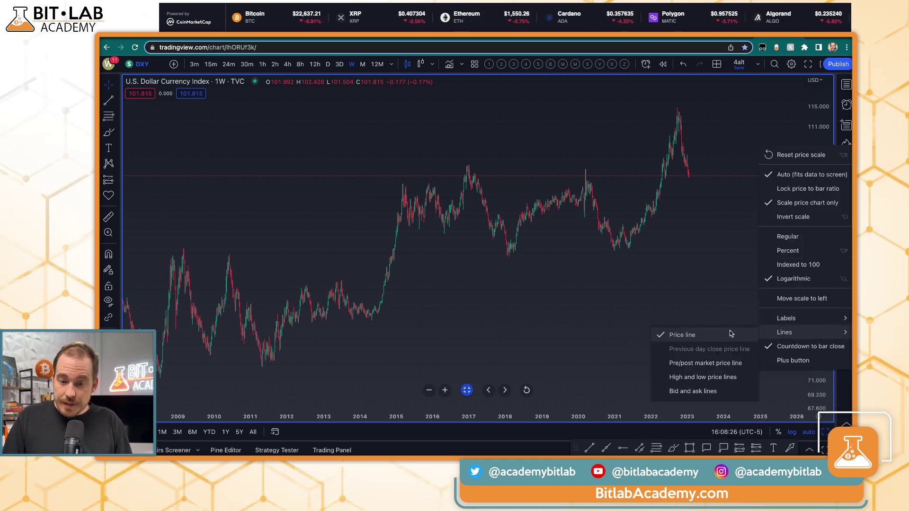
pyautogui.click(724, 236)
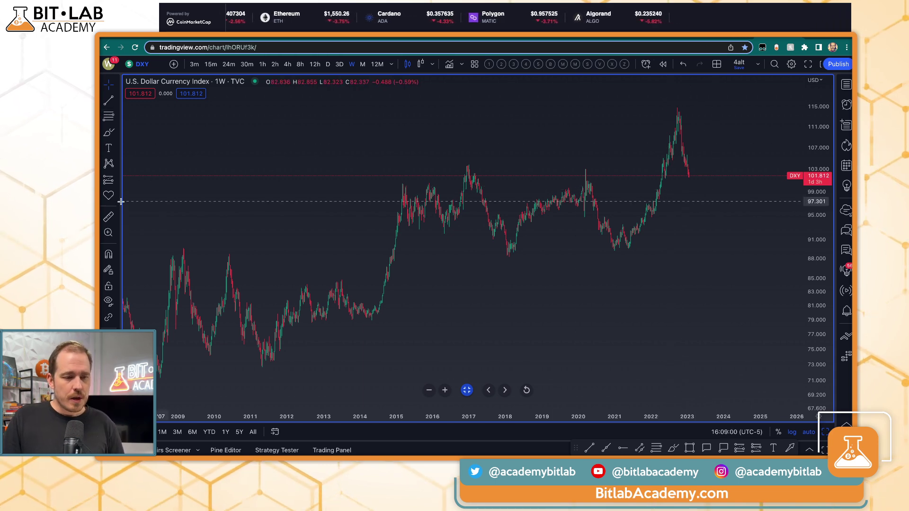
pyautogui.click(117, 133)
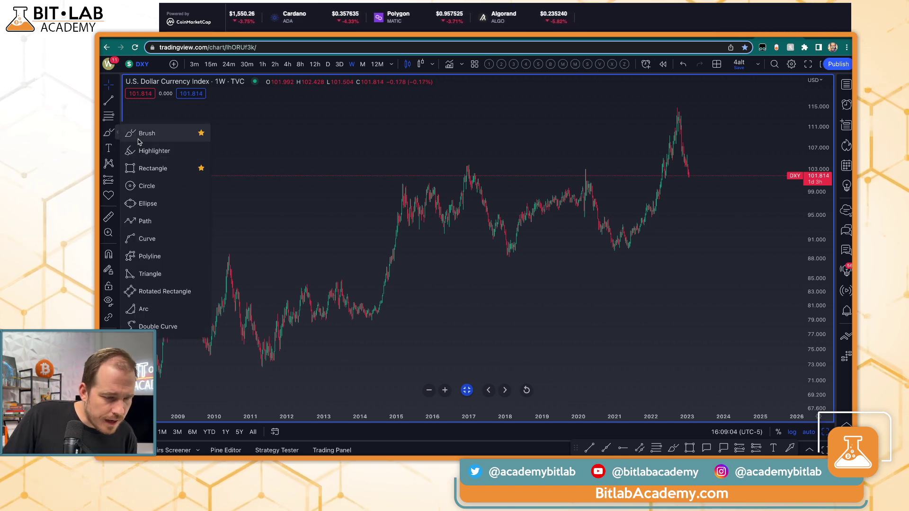
pyautogui.click(119, 116)
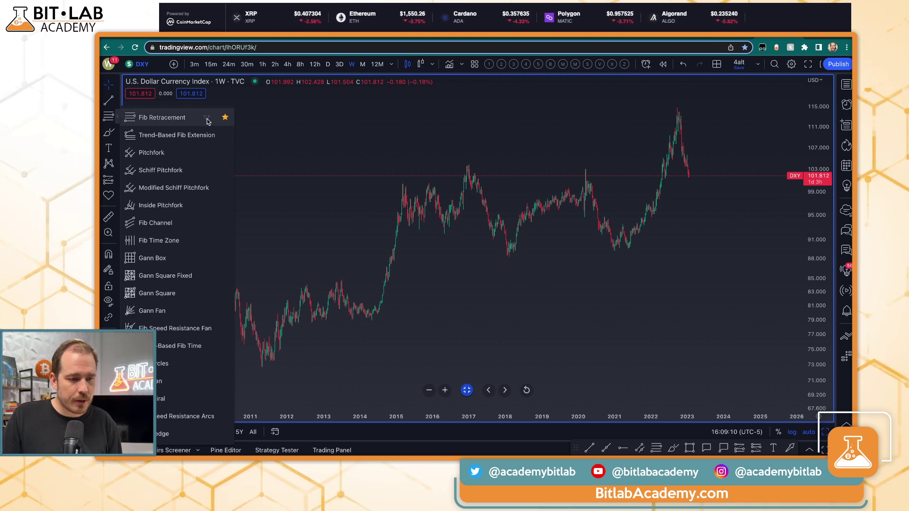
pyautogui.click(119, 103)
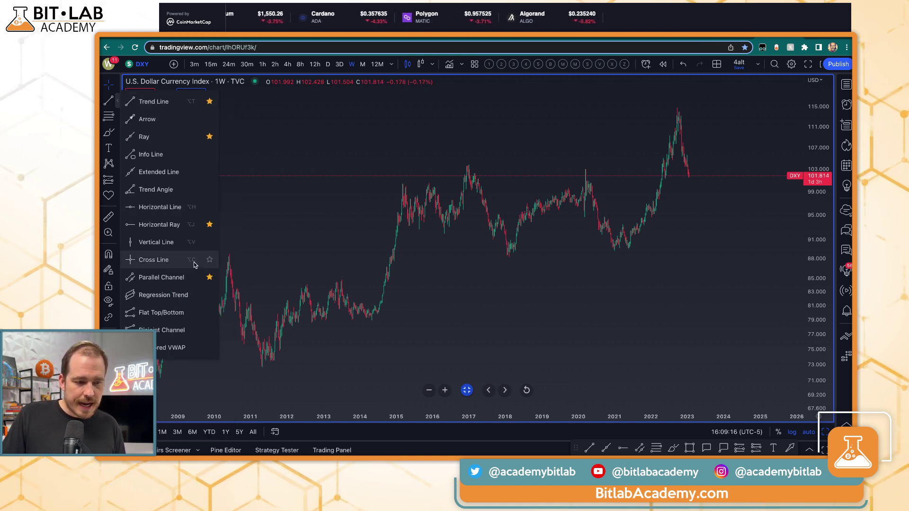
pyautogui.click(342, 137)
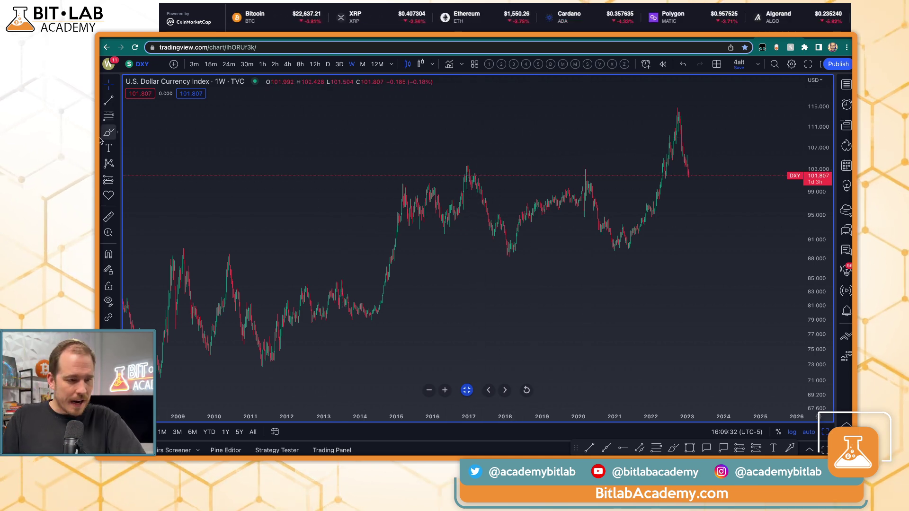
# Step: Zoom out to the full history back to 1968, undoing trial lines at the 2001 high
pyautogui.scroll(-3, 474, 175)
pyautogui.scroll(-2, 473, 175)
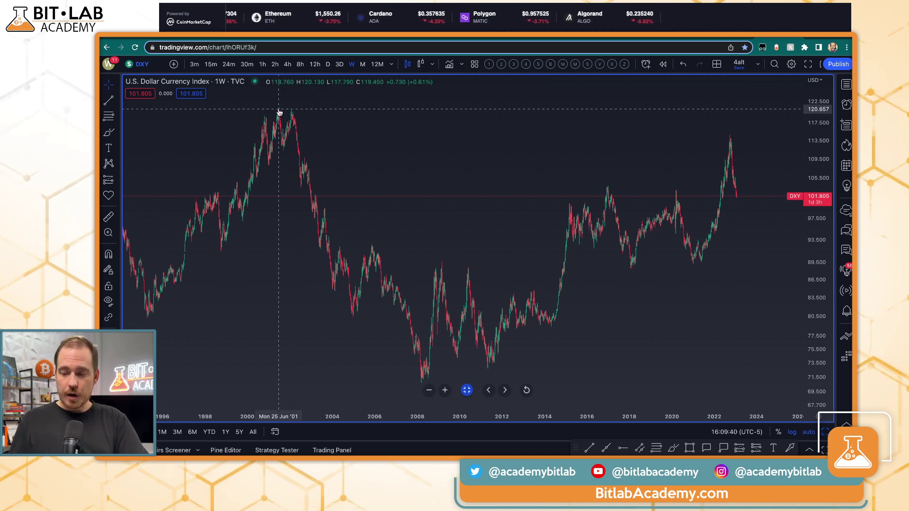
pyautogui.scroll(-1, 283, 112)
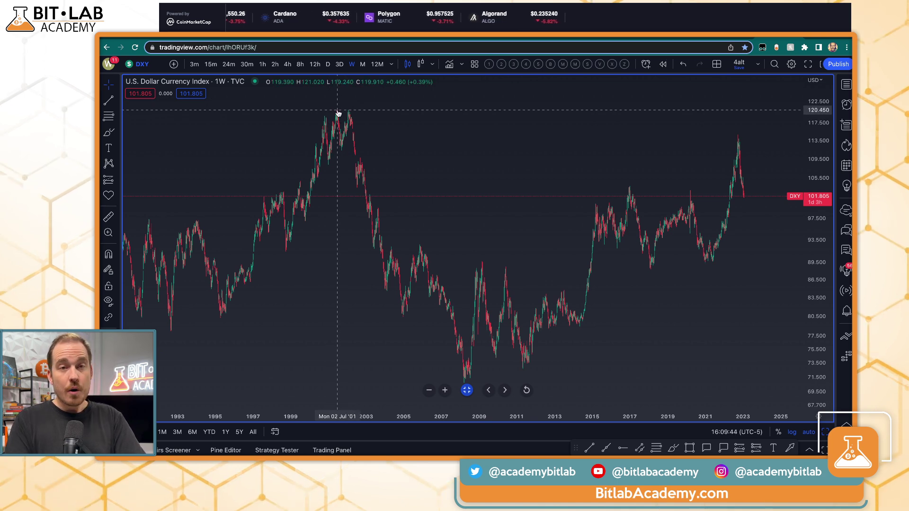
pyautogui.hotkey('alt', 'h')
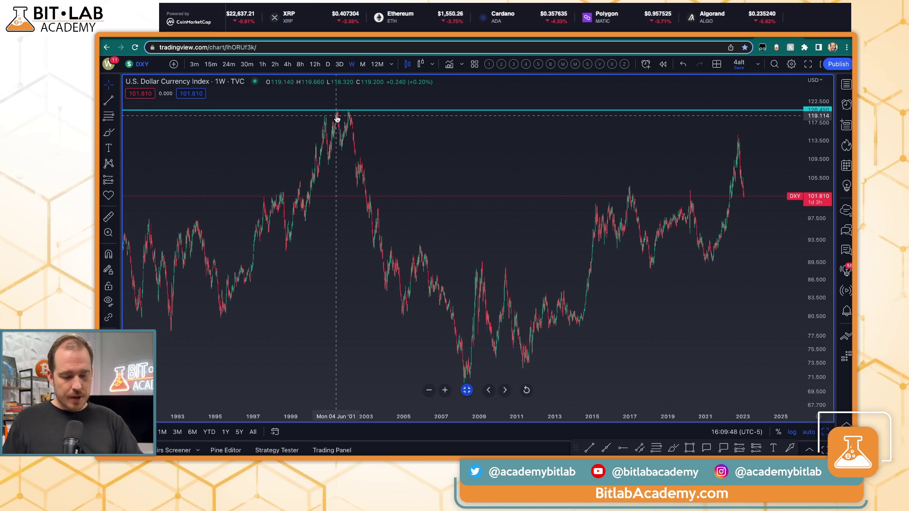
pyautogui.hotkey('alt', 'v')
pyautogui.hotkey('ctrl', 'z')
pyautogui.hotkey('ctrl', 'z')
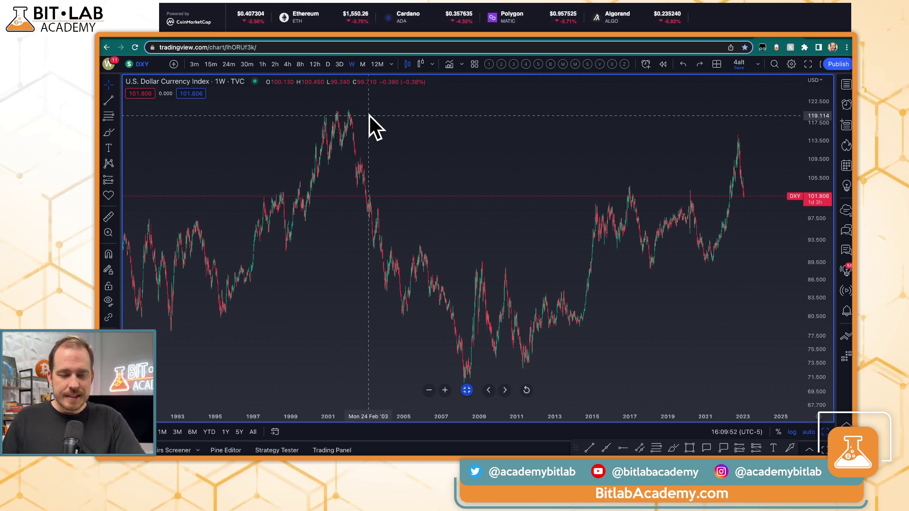
pyautogui.scroll(-5, 368, 121)
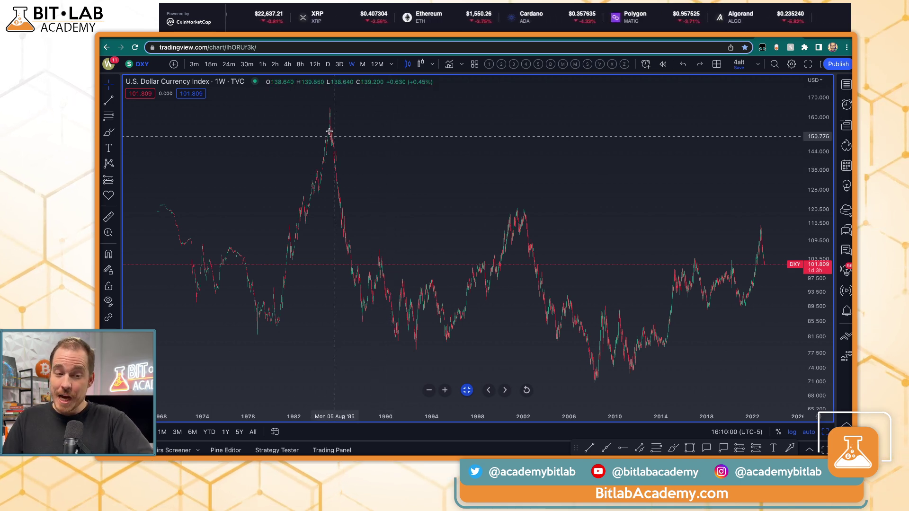
# Step: Return to the single DXY chart, then add and delete a cyan horizontal line near the 1985 peak
pyautogui.hotkey('alt', 'Return')
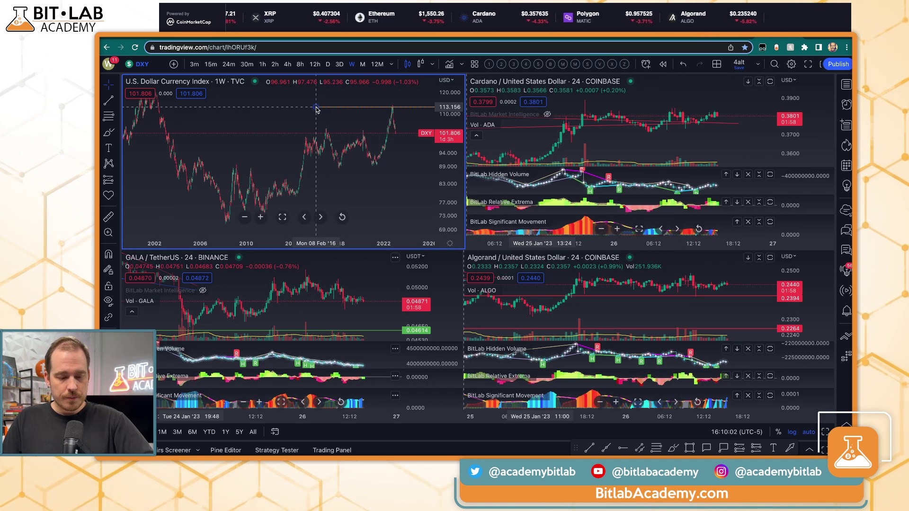
pyautogui.hotkey('alt', 'Return')
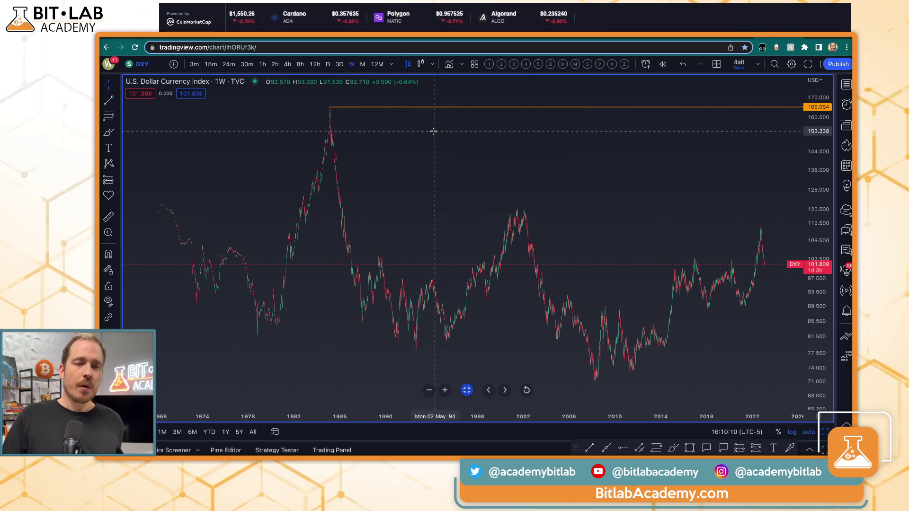
pyautogui.hotkey('alt', 'h')
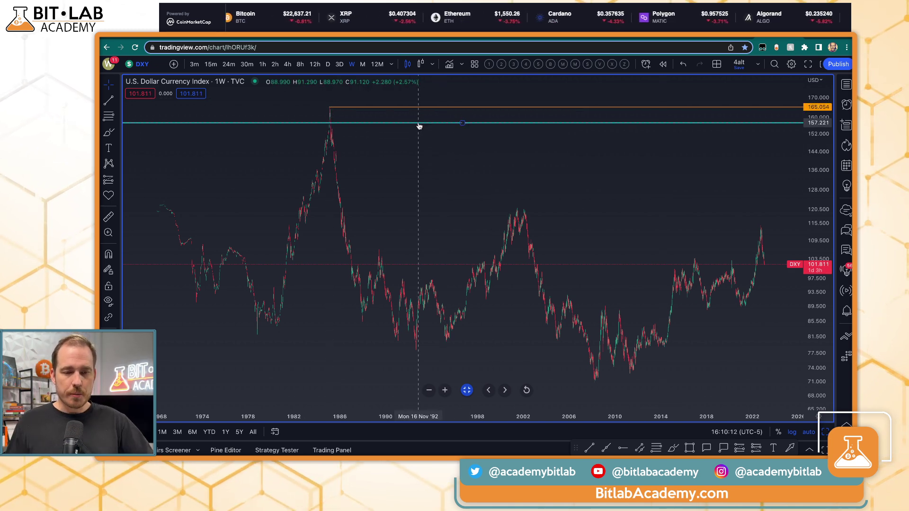
pyautogui.moveTo(667, 127); pyautogui.dragTo(669, 126)
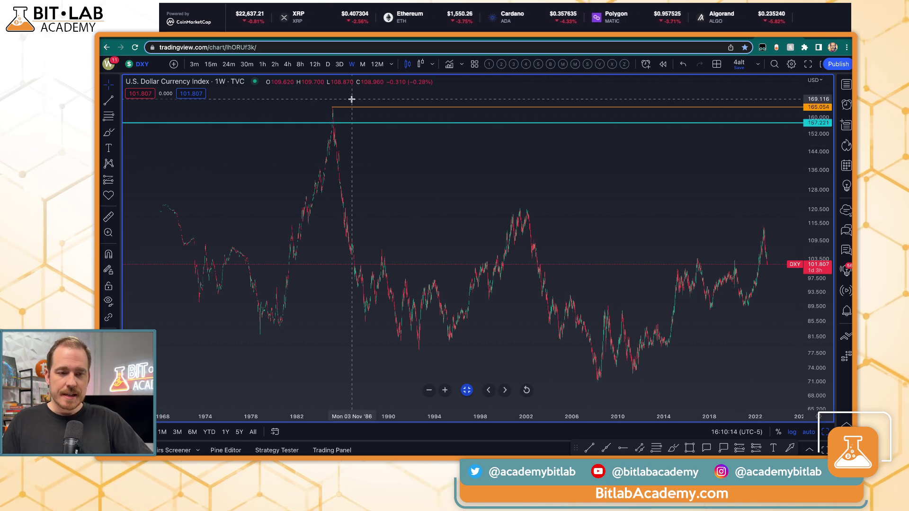
pyautogui.click(589, 125)
pyautogui.press('Delete')
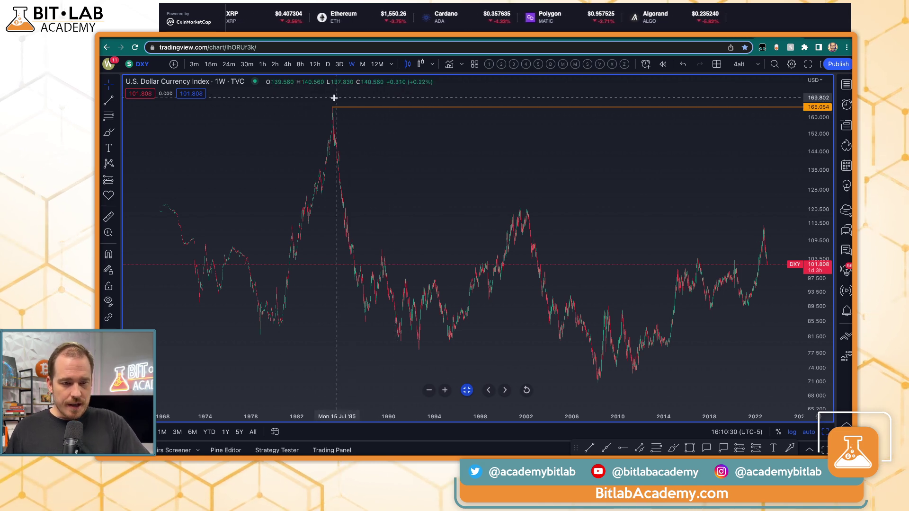
# Step: Place horizontal rays at the 2001 peak (119.845) and the mid-1970s high (107.427)
pyautogui.click(514, 211)
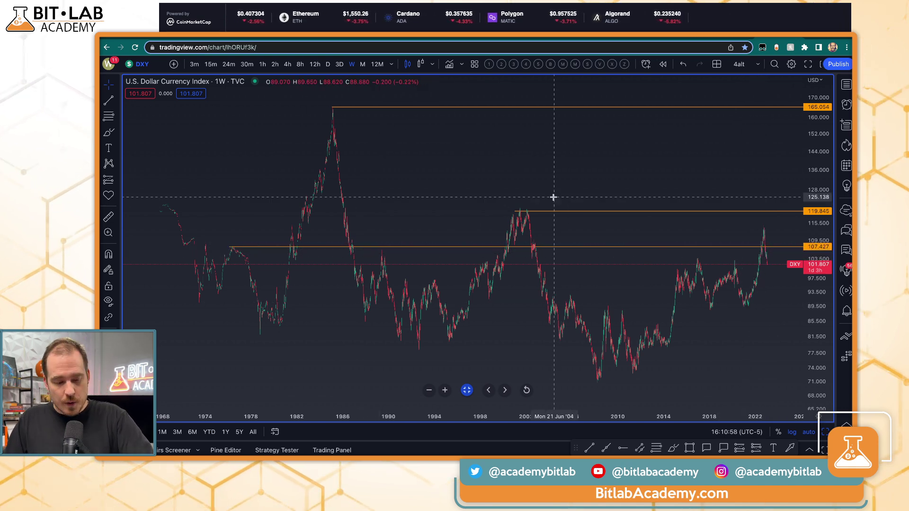
pyautogui.hotkey('alt', 't')
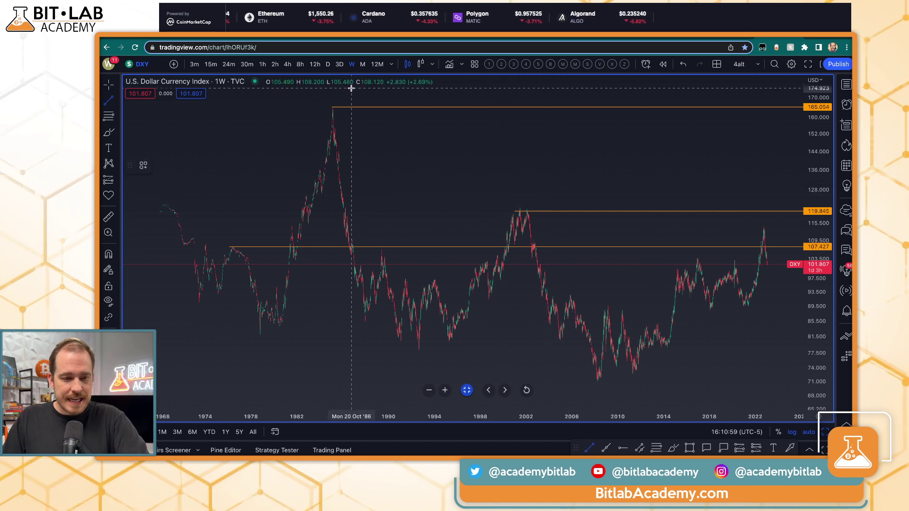
# Step: Draw a trend line from the 1985 peak to about 78.6 near 2024, deleting a stray extra line
pyautogui.click(329, 105)
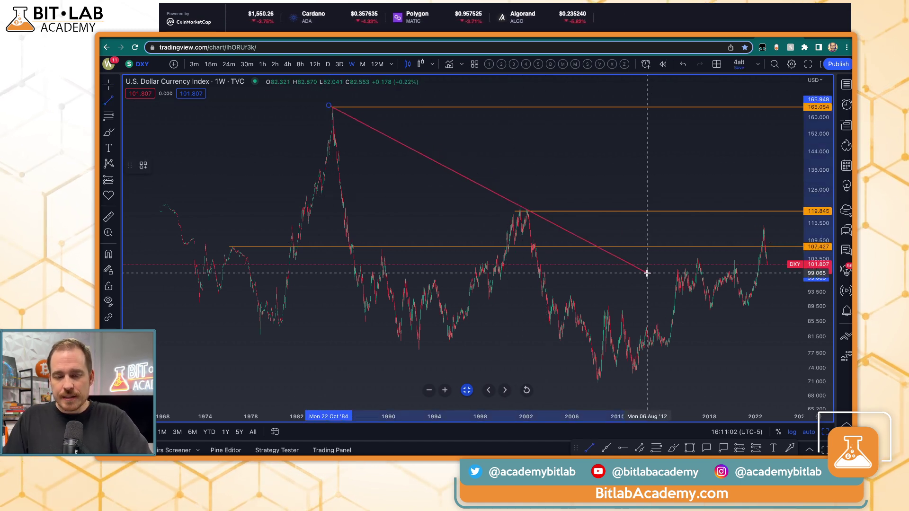
pyautogui.click(773, 348)
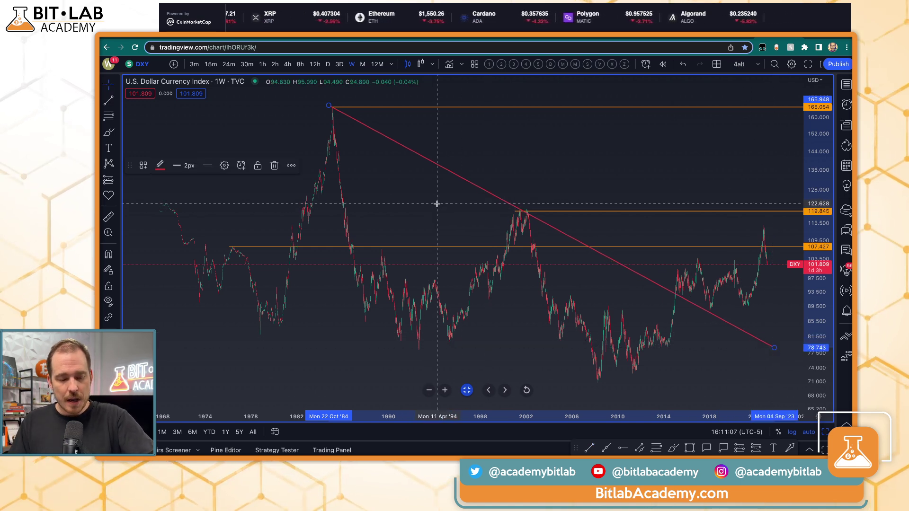
pyautogui.hotkey('alt', 't')
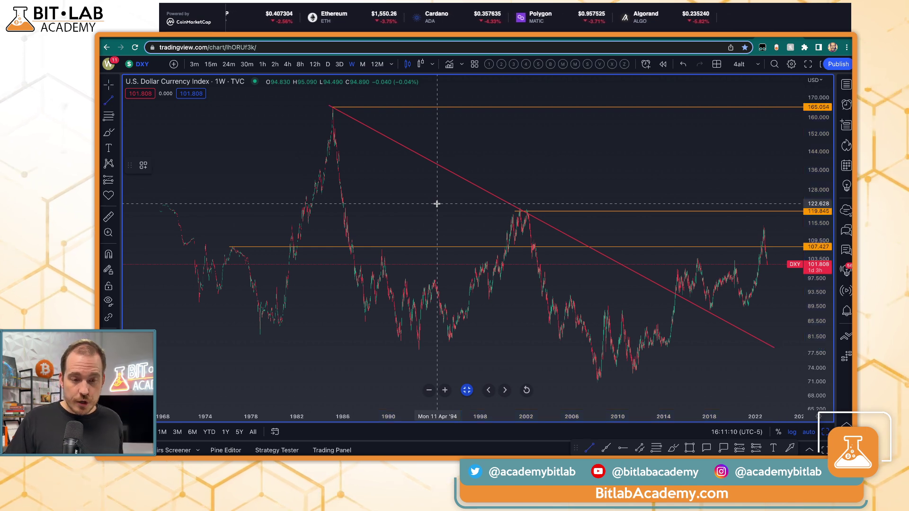
pyautogui.click(530, 140)
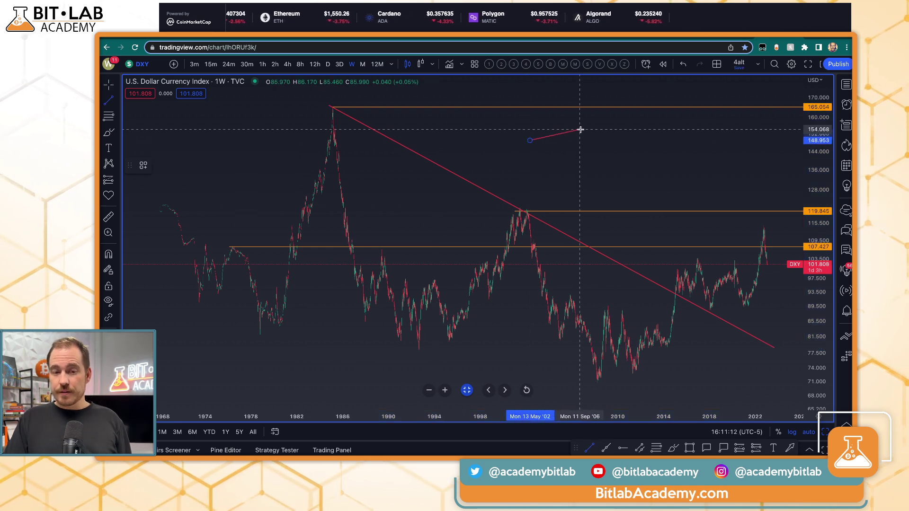
pyautogui.click(694, 155)
pyautogui.press('Delete')
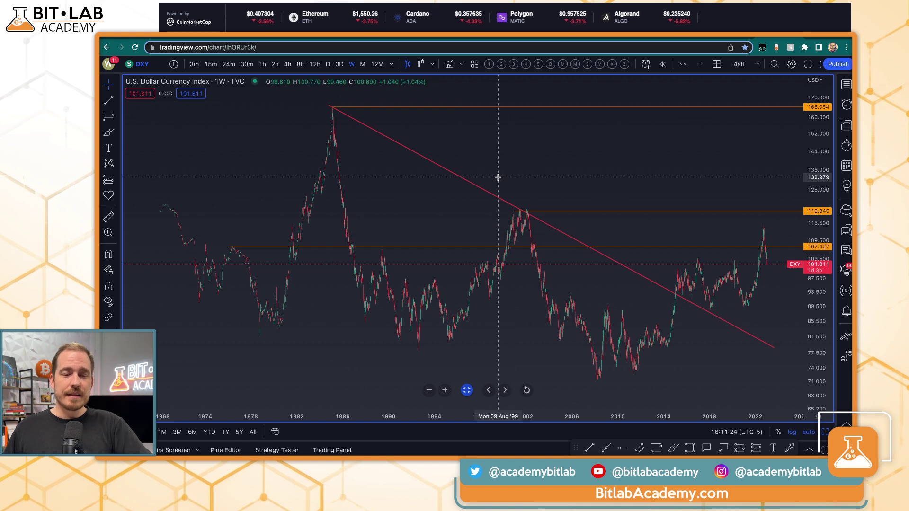
pyautogui.doubleClick(526, 110)
# Step: Colour the top 165.054 ray blue, briefly trying a dashed line style
pyautogui.click(437, 227)
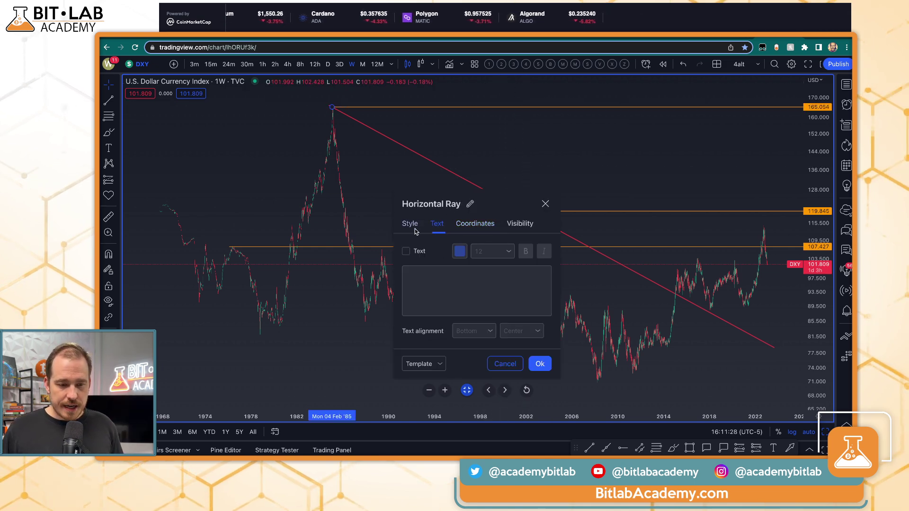
pyautogui.click(412, 226)
pyautogui.click(438, 254)
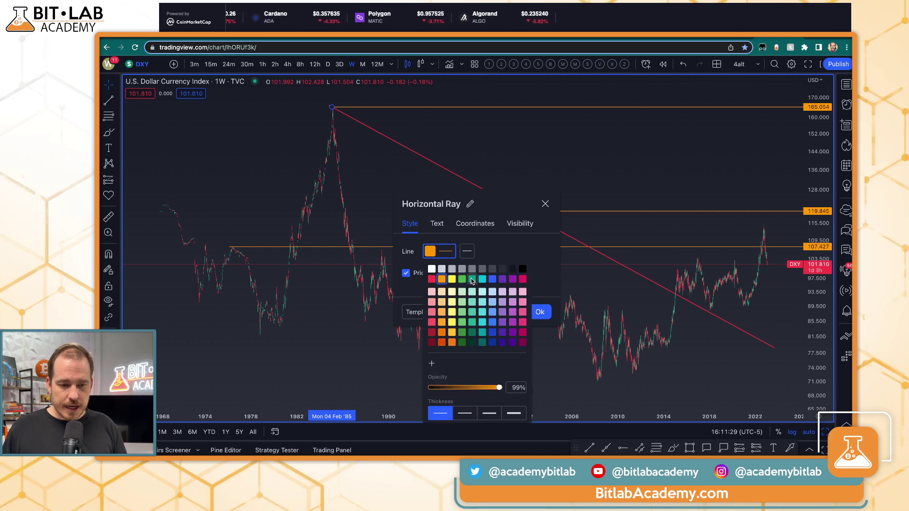
pyautogui.click(492, 279)
pyautogui.click(466, 251)
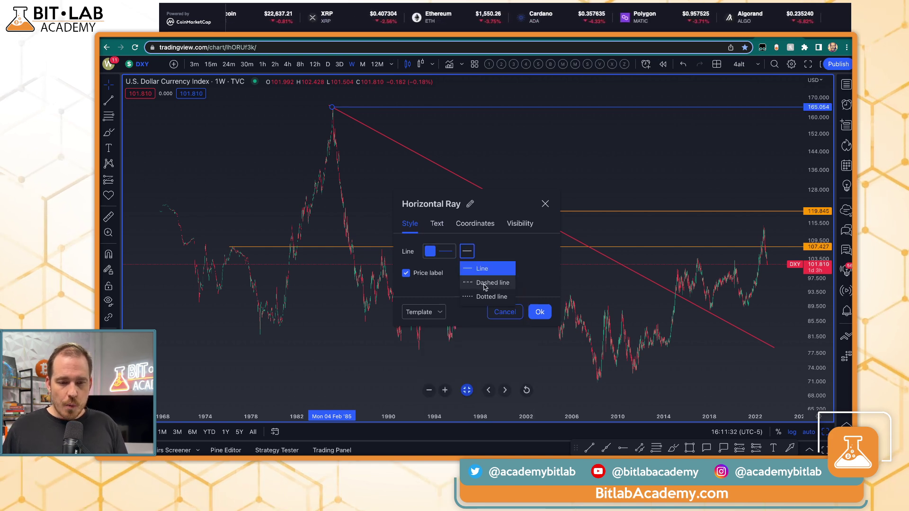
pyautogui.click(492, 283)
pyautogui.click(467, 251)
pyautogui.click(442, 251)
# Step: Return the ray to a solid line at the second thickness and apply the style
pyautogui.click(442, 252)
pyautogui.click(515, 414)
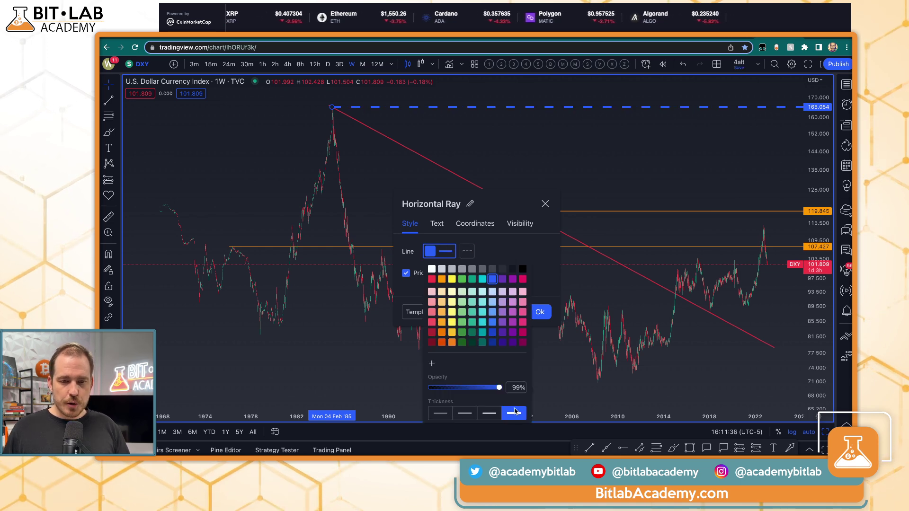
pyautogui.click(467, 252)
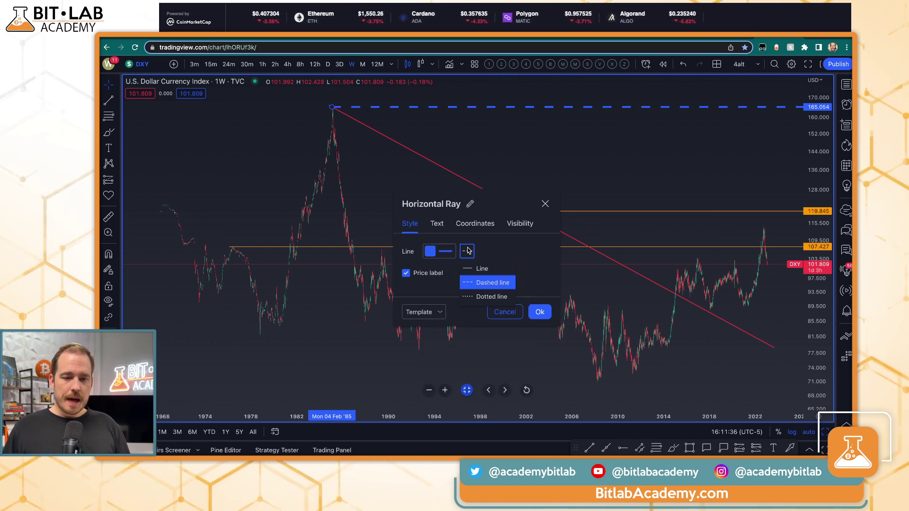
pyautogui.click(487, 269)
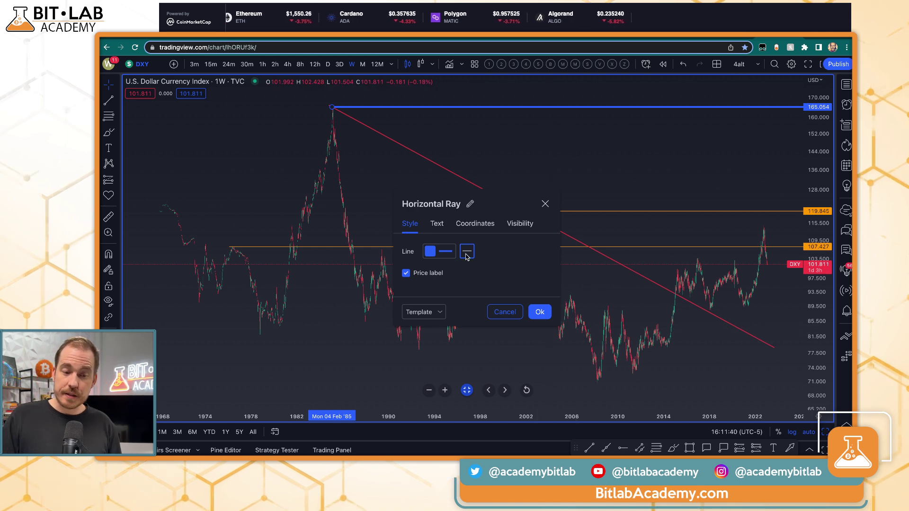
pyautogui.click(448, 252)
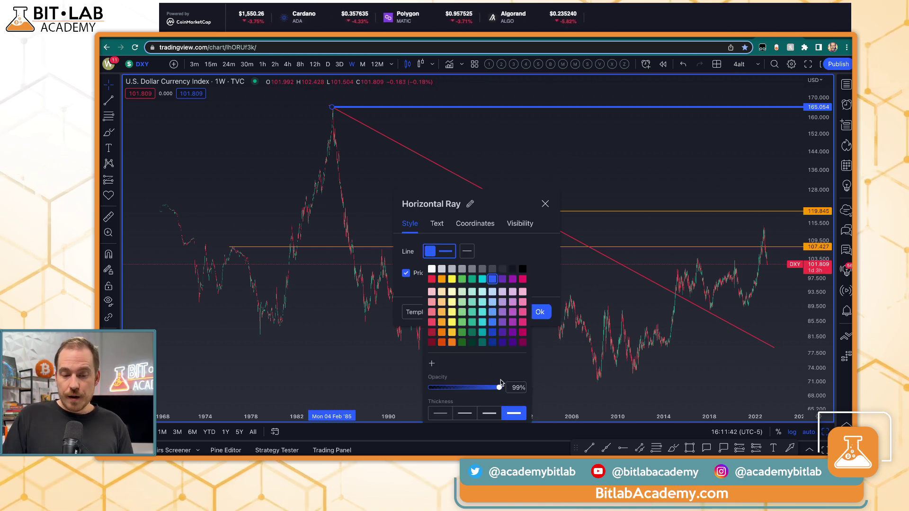
pyautogui.click(465, 414)
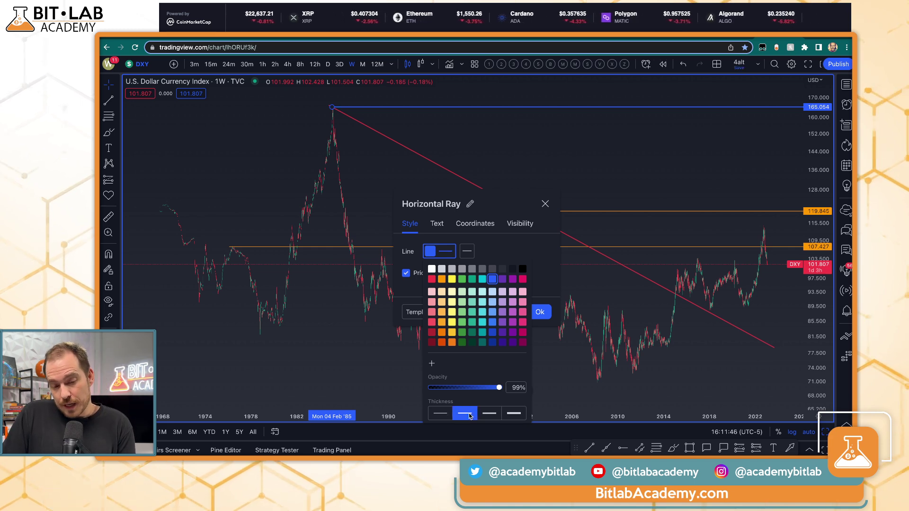
pyautogui.click(536, 259)
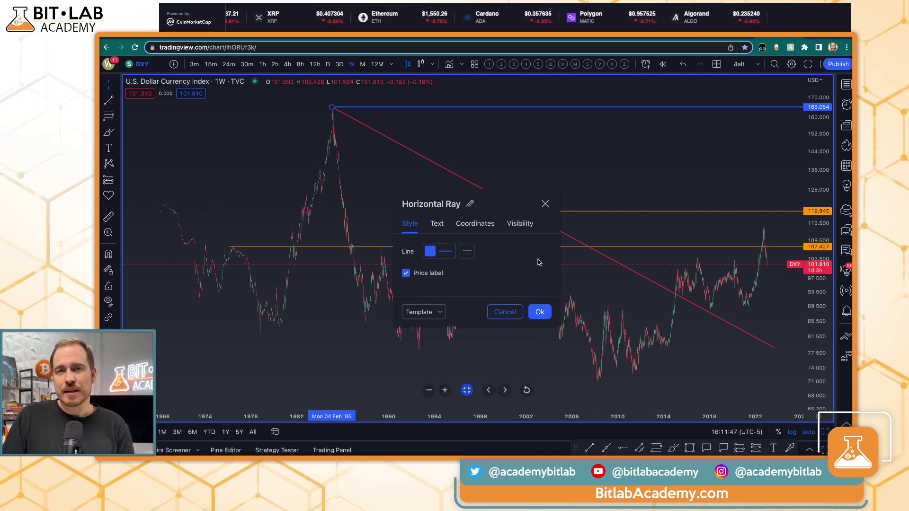
pyautogui.click(540, 312)
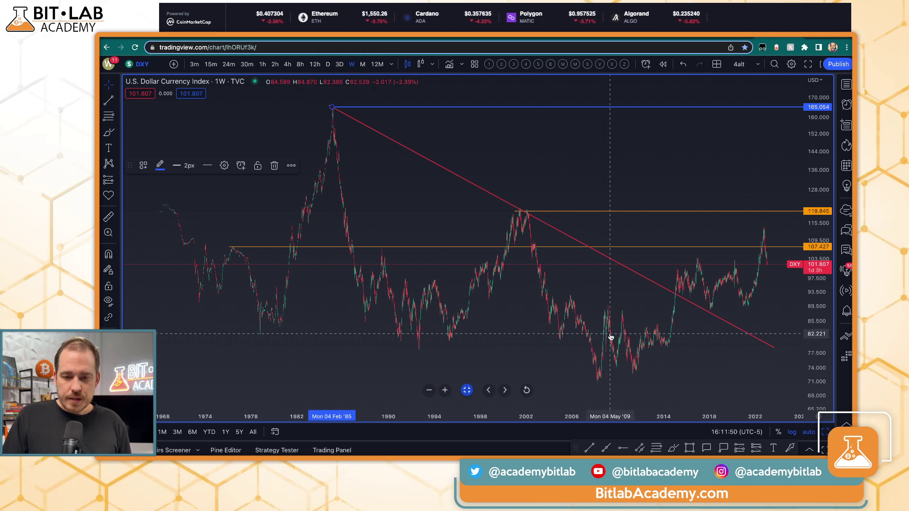
# Step: Pan the chart to show dates out to 2026 and pick the Fib Retracement tool
pyautogui.moveTo(610, 337); pyautogui.dragTo(594, 331)
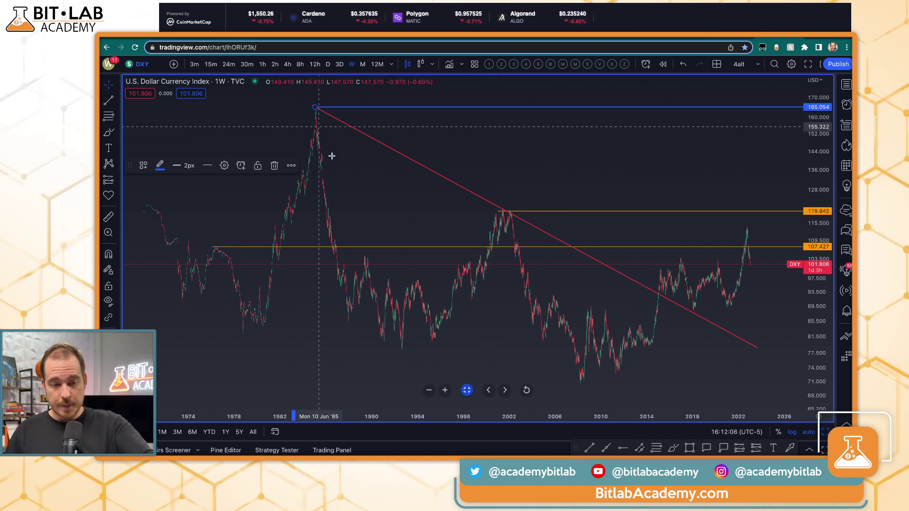
pyautogui.hotkey('alt', 'h')
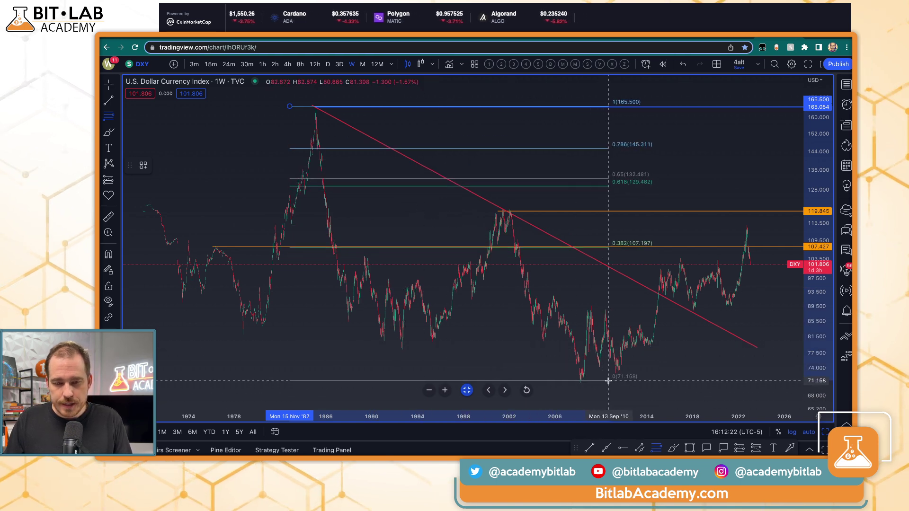
# Step: Anchor the retracement's low end at the 71.931 2008 bottom and open its settings
pyautogui.click(764, 378)
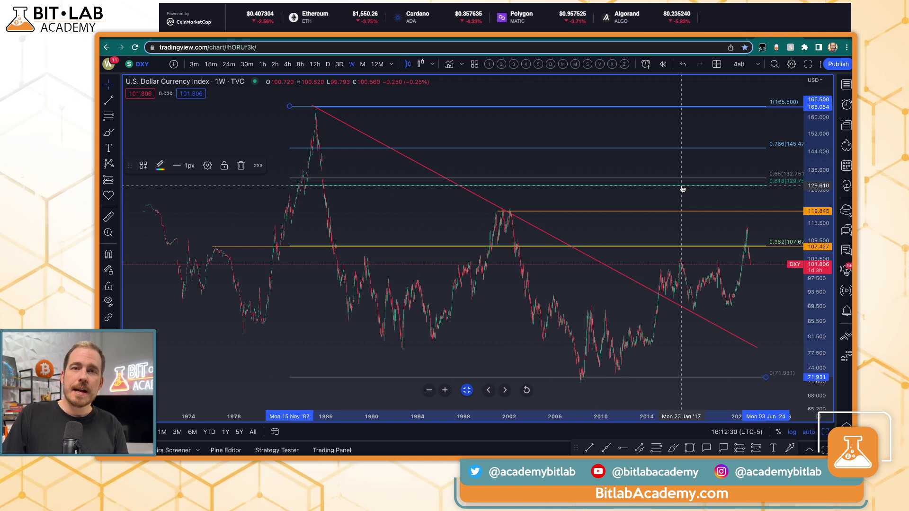
pyautogui.doubleClick(666, 186)
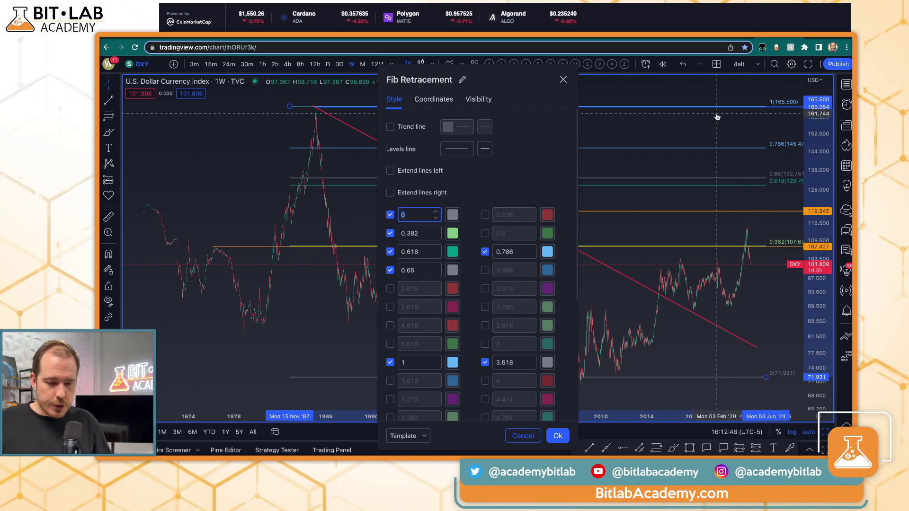
# Step: Scroll through the Fib Retracement levels and close the dialog without changes
pyautogui.scroll(-3, 392, 333)
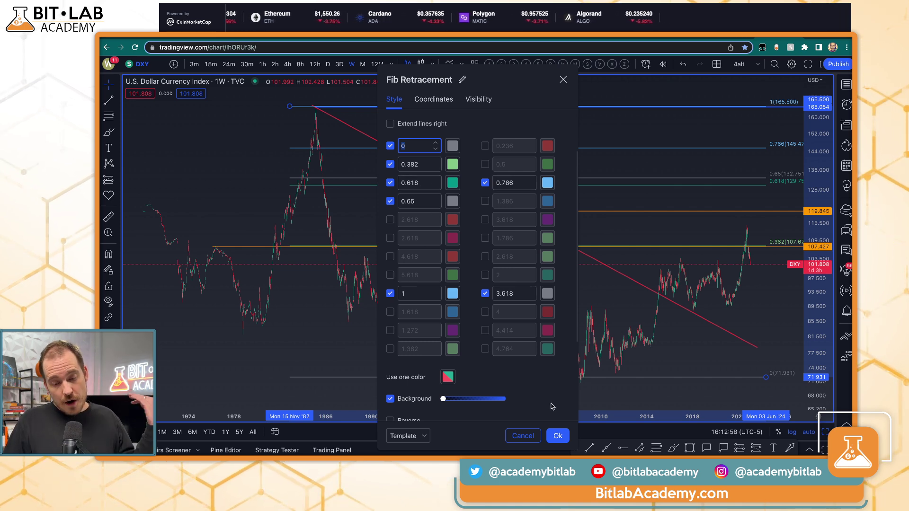
pyautogui.click(563, 439)
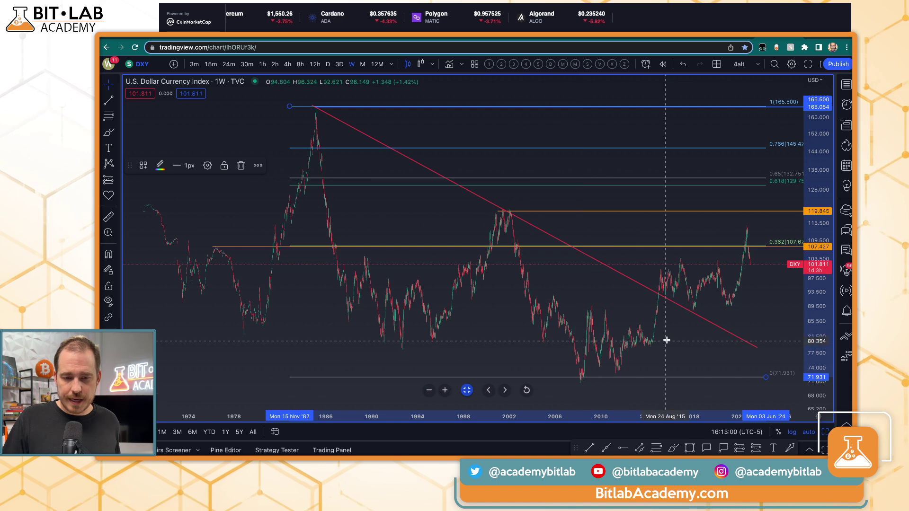
# Step: Draw a trial retracement from the 119.845 2001 high to the 2008 low, then delete it
pyautogui.hotkey('alt', 'f')
pyautogui.click(491, 211)
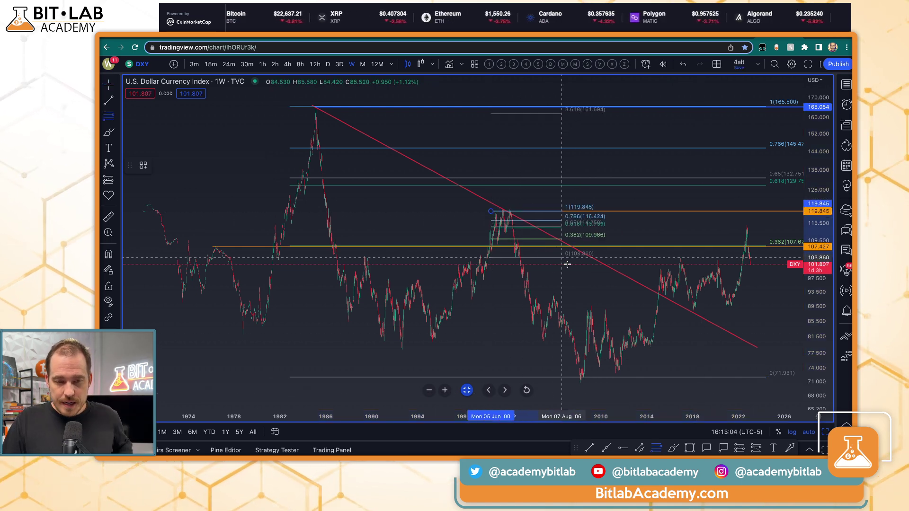
pyautogui.click(767, 378)
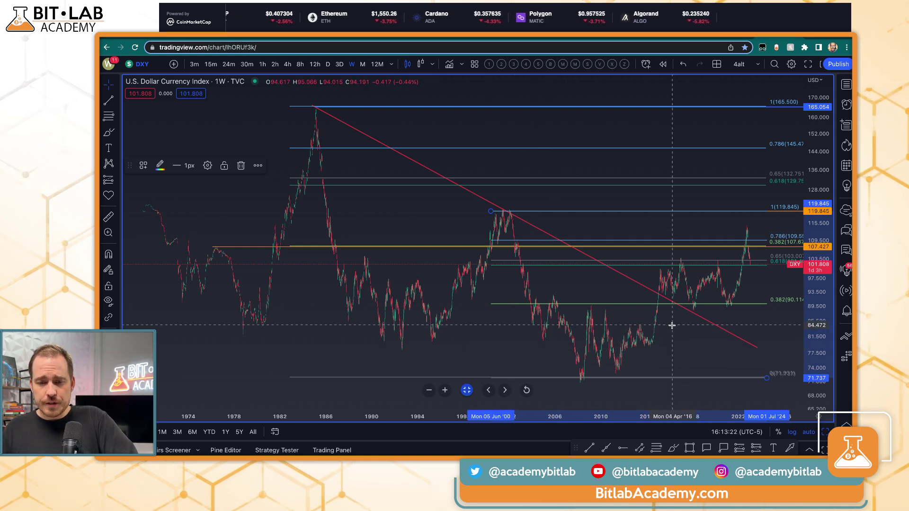
pyautogui.hscroll(5, 671, 324)
pyautogui.click(620, 268)
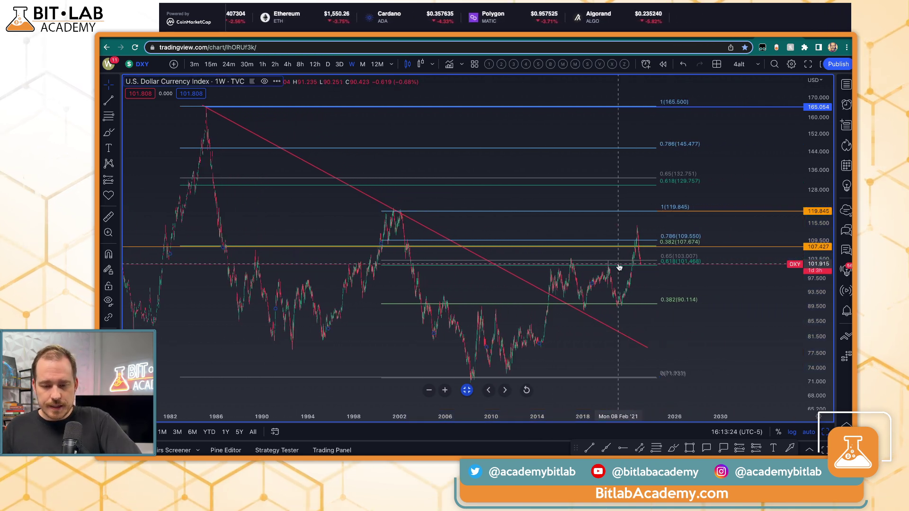
pyautogui.press('Delete')
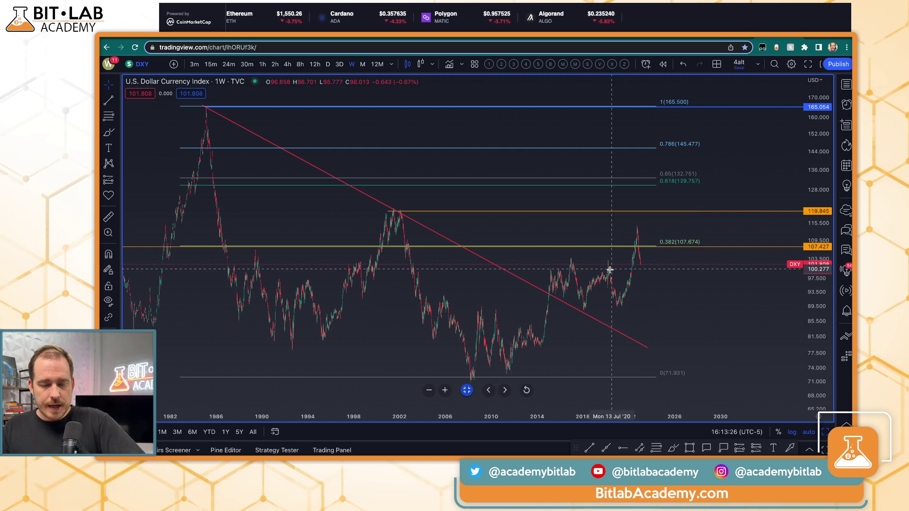
pyautogui.click(499, 182)
pyautogui.press('Delete')
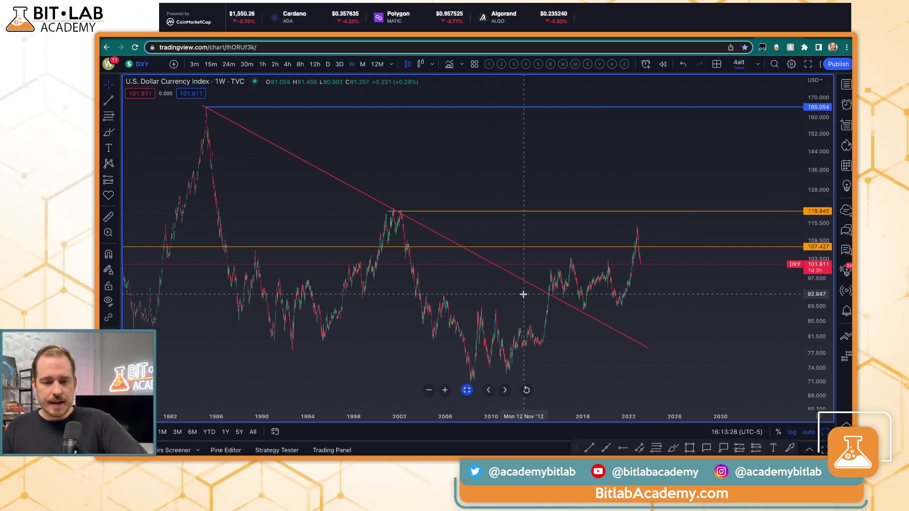
pyautogui.hotkey('alt', 'f')
pyautogui.click(491, 382)
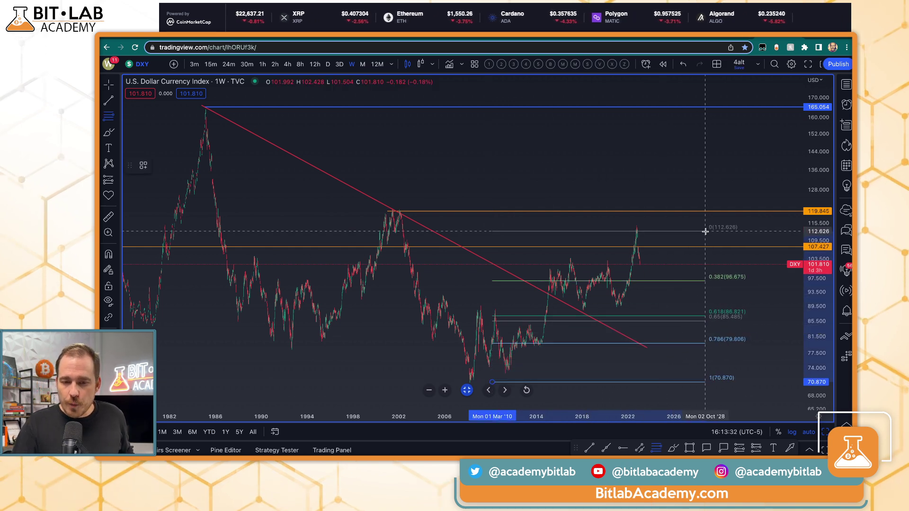
pyautogui.click(744, 228)
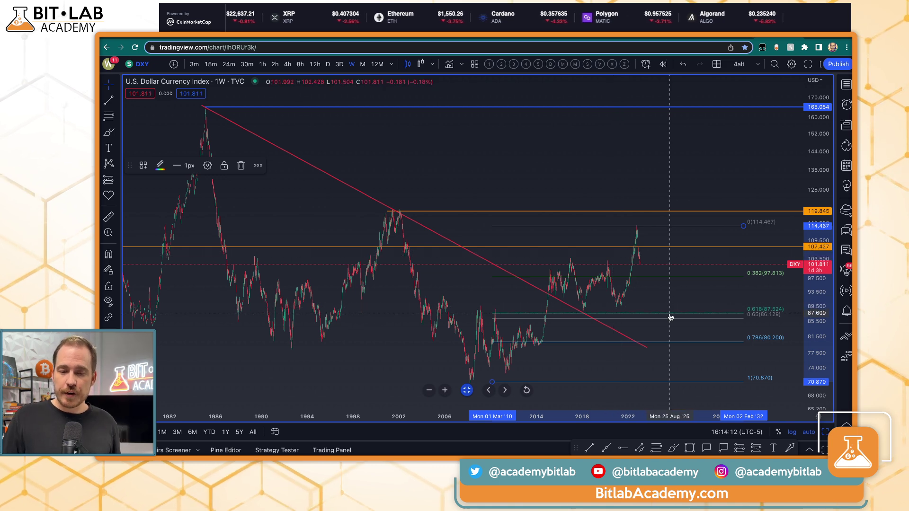
pyautogui.press('Delete')
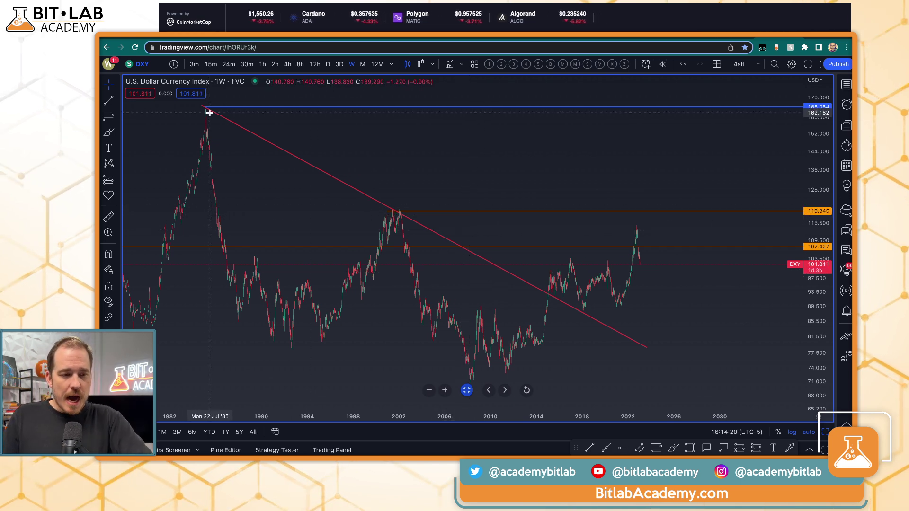
# Step: Add a 150.571 ray, a 141.311 line, a May 1998 vertical line, and start a fib at 134.423
pyautogui.click(265, 137)
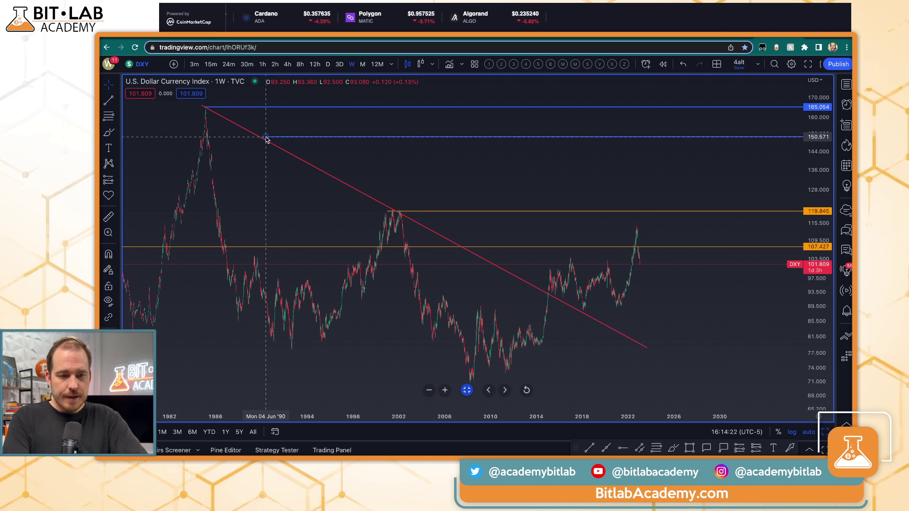
pyautogui.click(357, 158)
pyautogui.hotkey('alt', 'v')
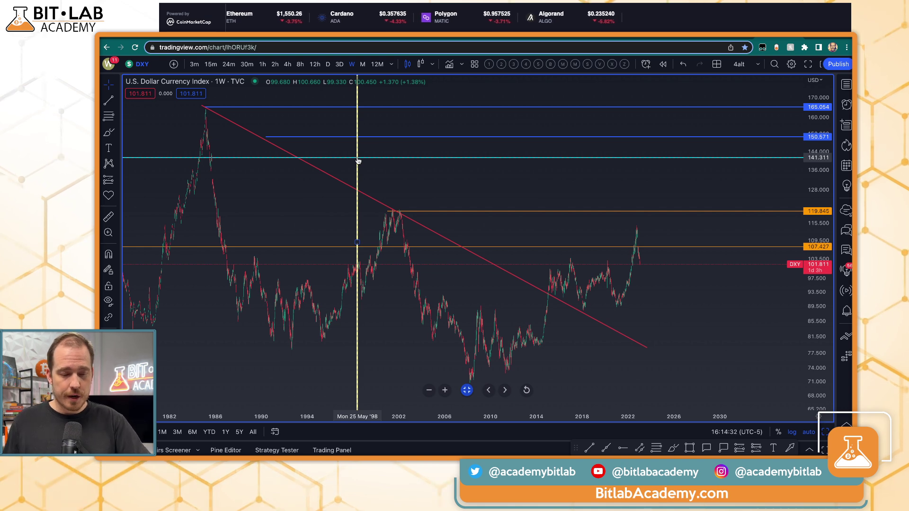
pyautogui.hotkey('alt', 'f')
pyautogui.click(450, 173)
# Step: Finish the fib at 120.007, draw and delete a trial 120.657–142.846 fib, then delete the older one
pyautogui.click(500, 211)
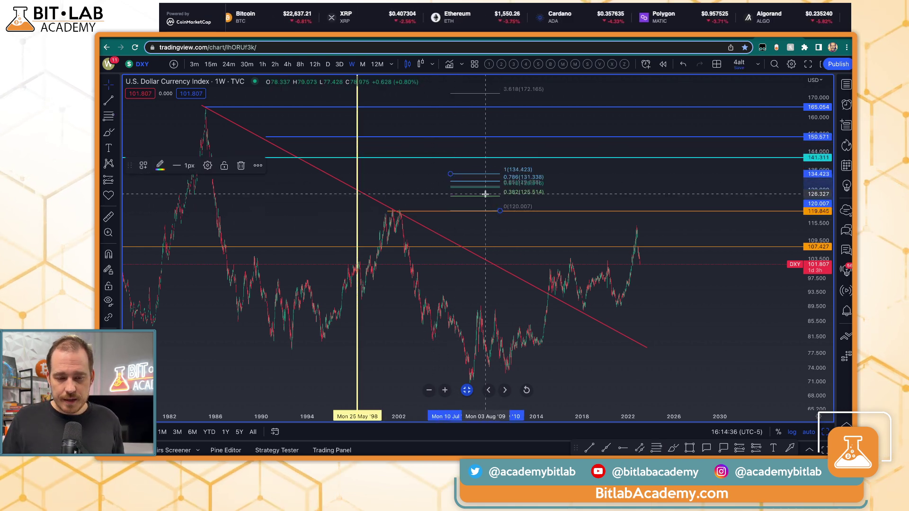
pyautogui.hotkey('alt', 'f')
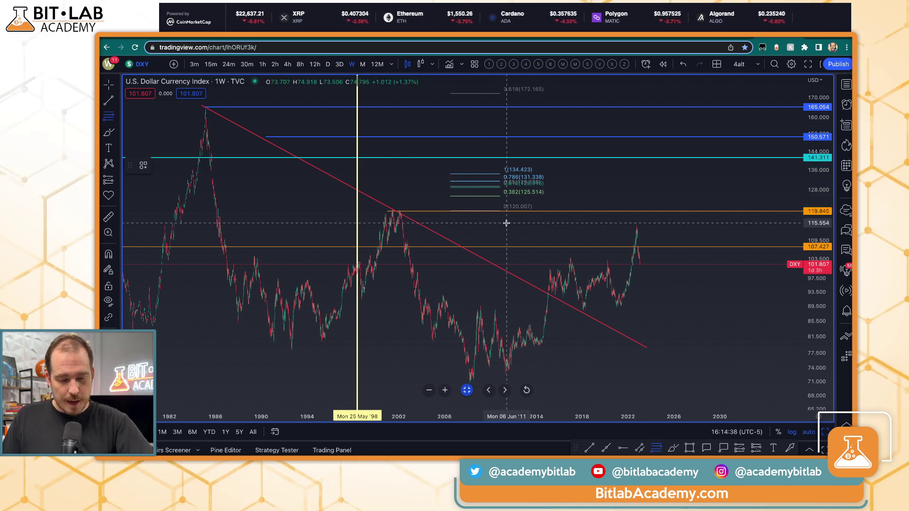
pyautogui.click(599, 209)
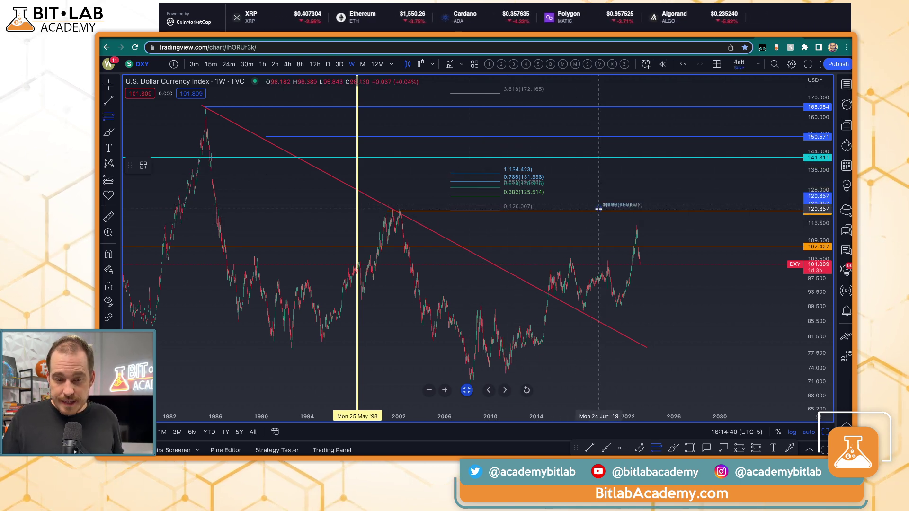
pyautogui.click(637, 154)
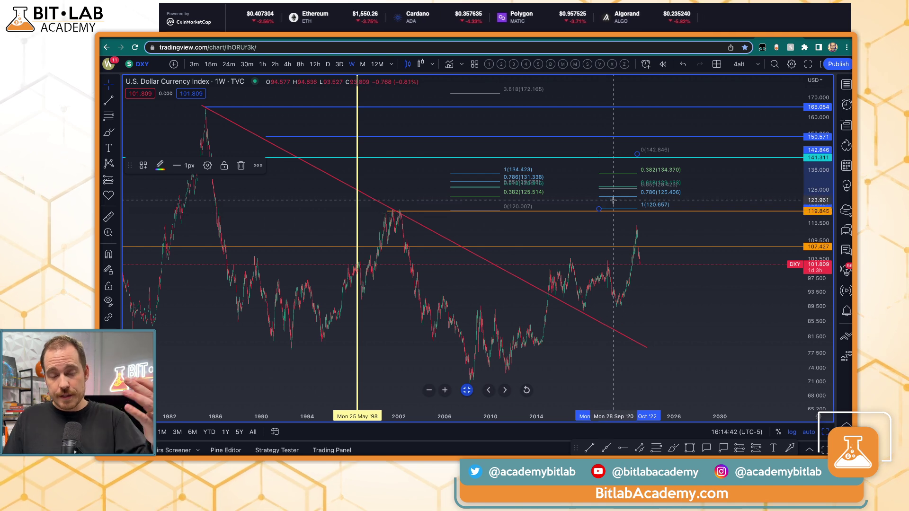
pyautogui.press('Delete')
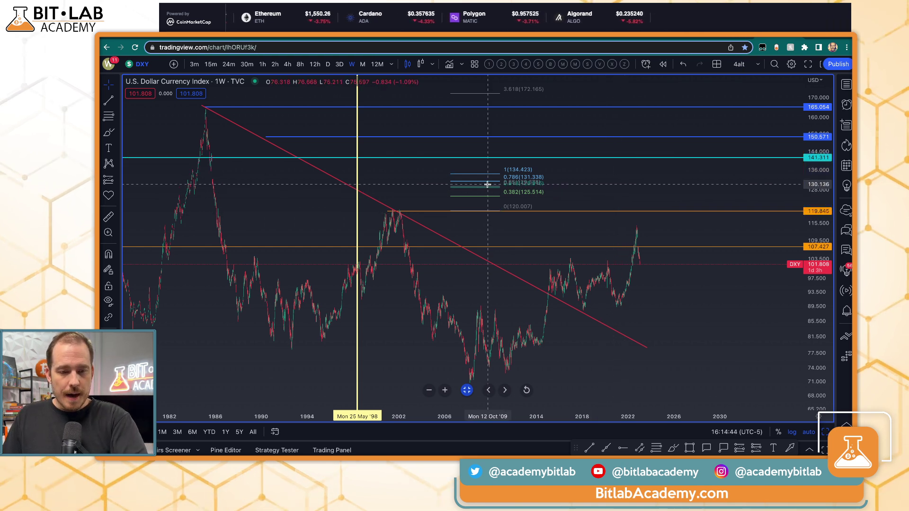
pyautogui.click(502, 195)
pyautogui.press('Delete')
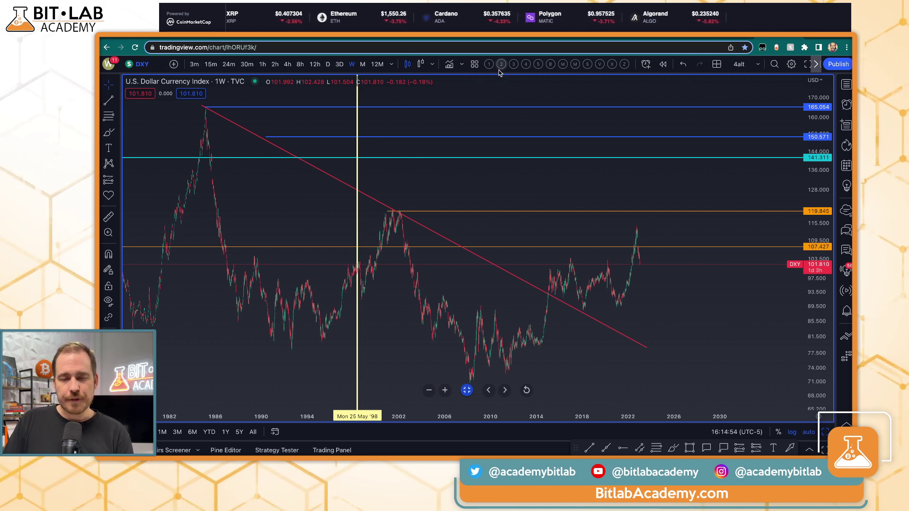
# Step: Cycle through the saved indicator templates, settling on the MACD, RSI and stochastic set
pyautogui.click(517, 65)
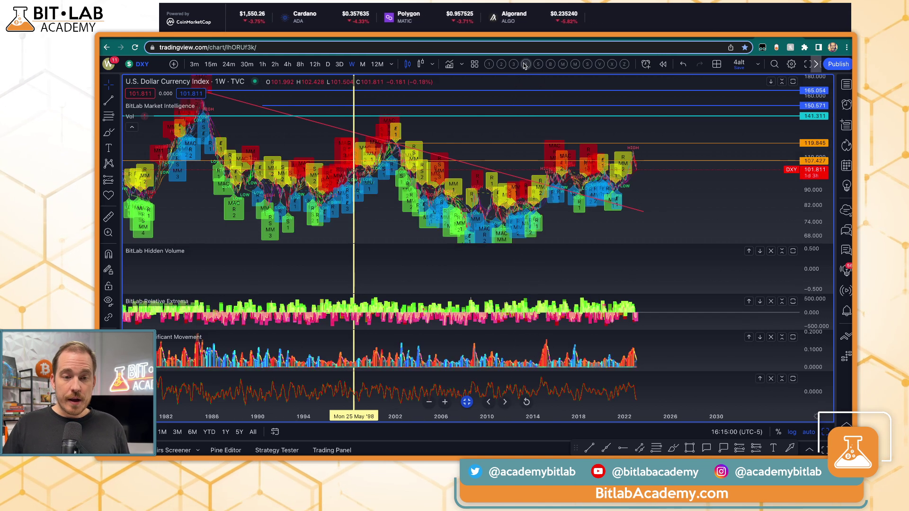
pyautogui.click(487, 66)
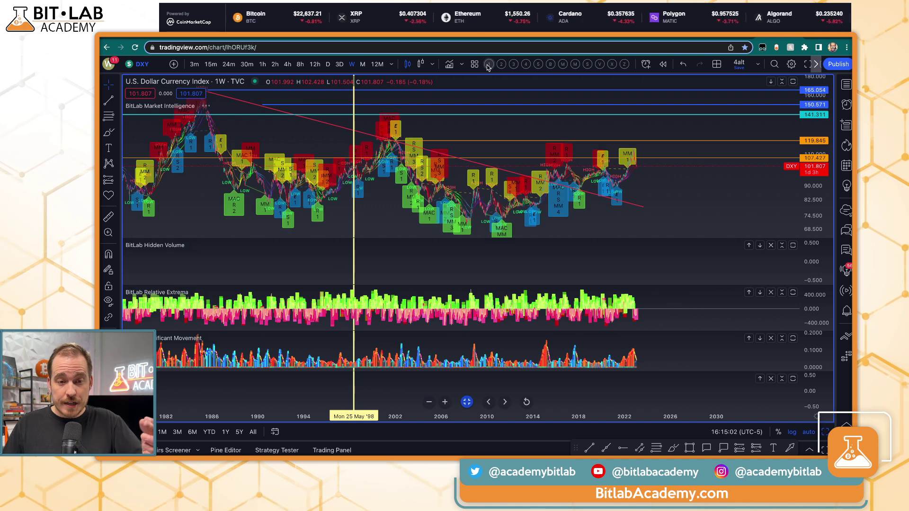
pyautogui.click(503, 66)
pyautogui.click(511, 65)
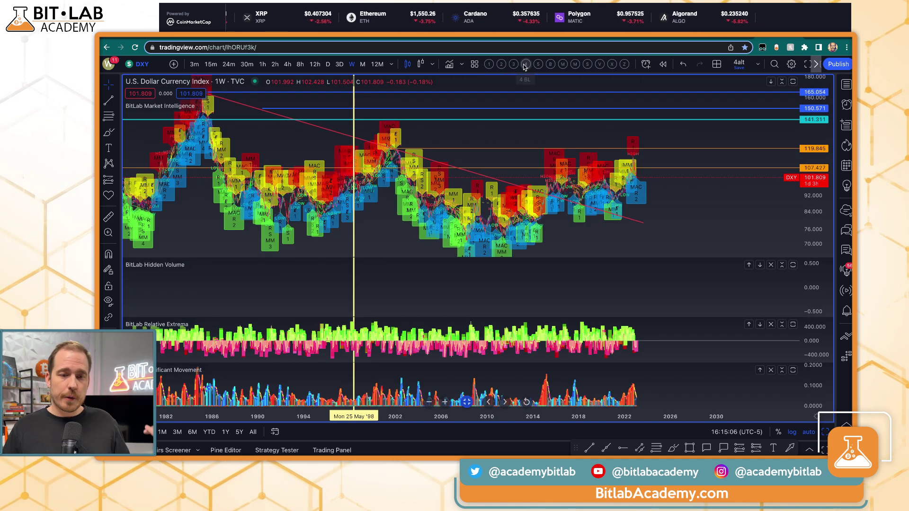
pyautogui.click(525, 65)
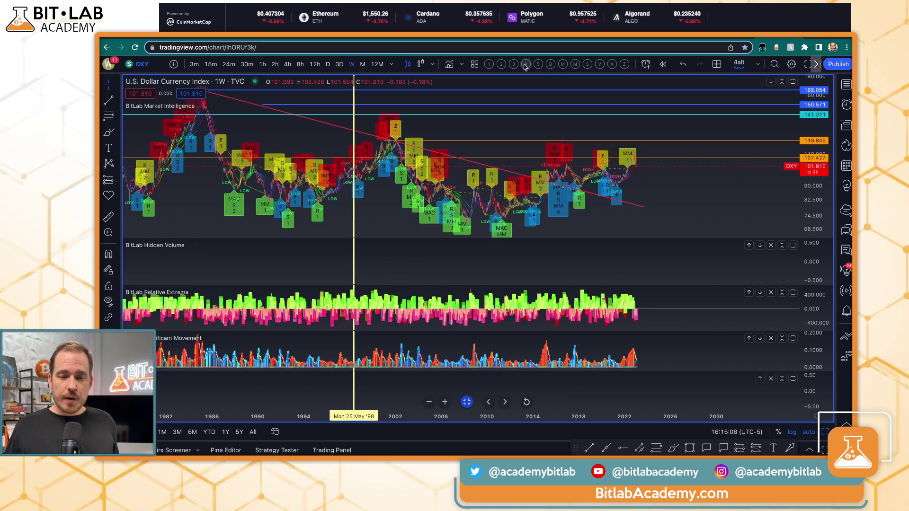
pyautogui.scroll(3, 549, 142)
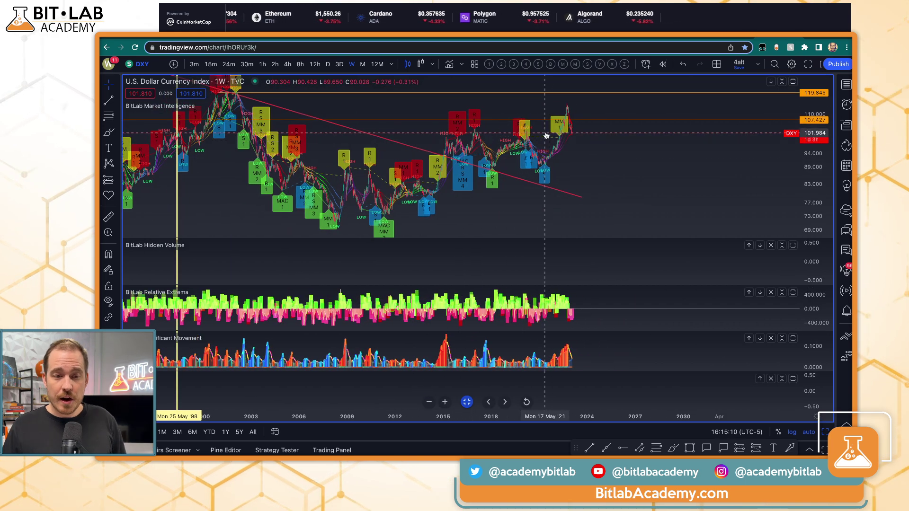
pyautogui.click(576, 65)
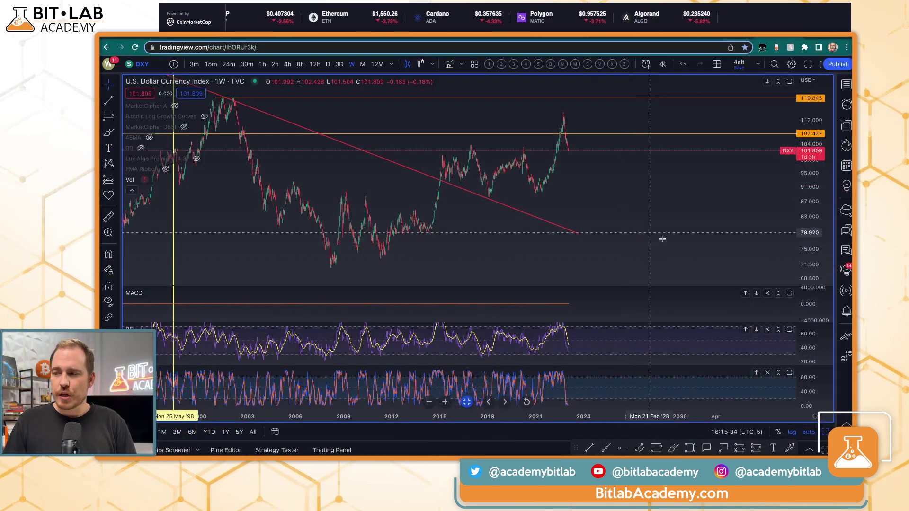
pyautogui.click(107, 65)
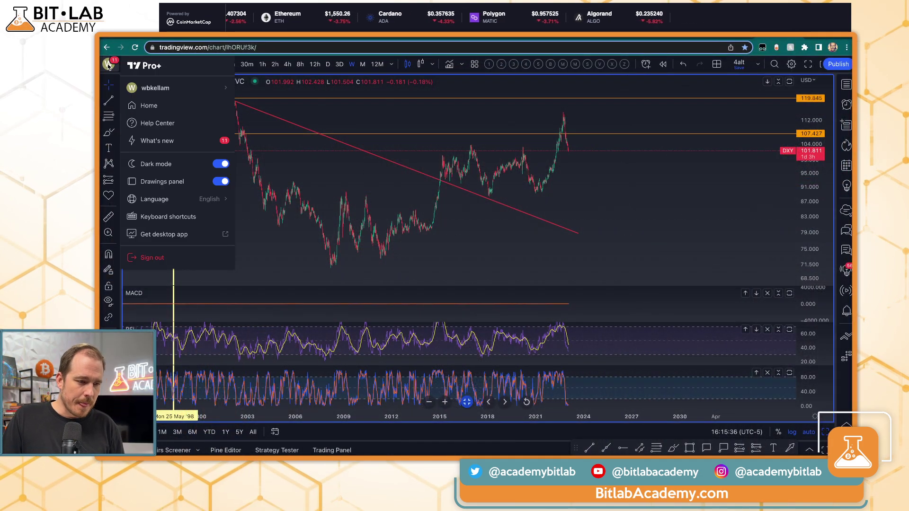
pyautogui.click(174, 217)
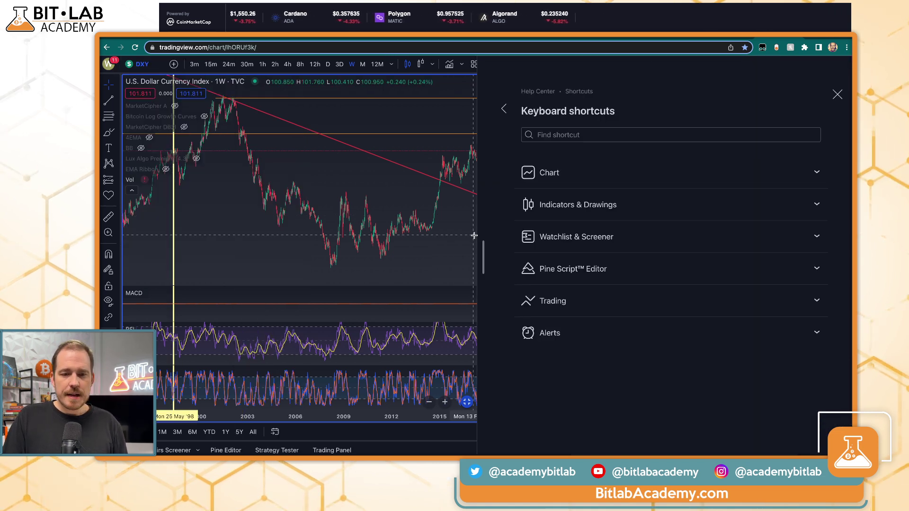
pyautogui.click(575, 173)
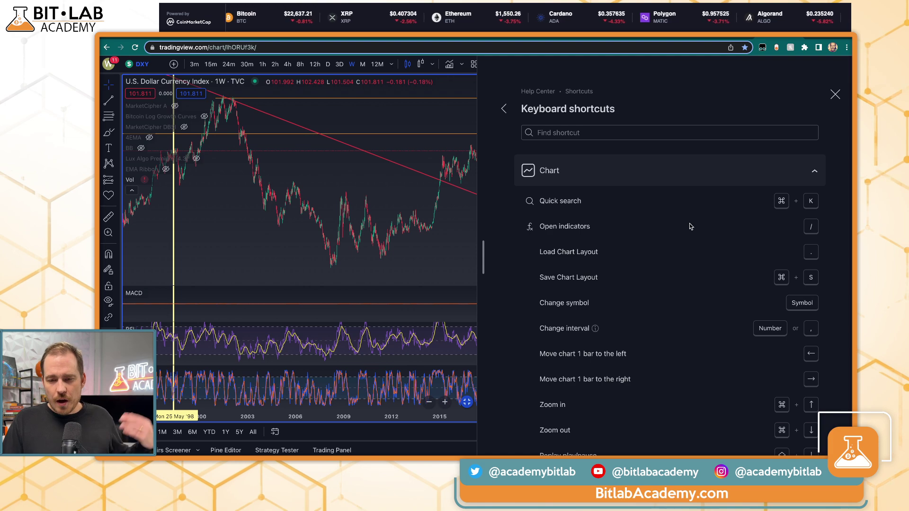
pyautogui.scroll(-15, 689, 224)
pyautogui.scroll(15, 771, 114)
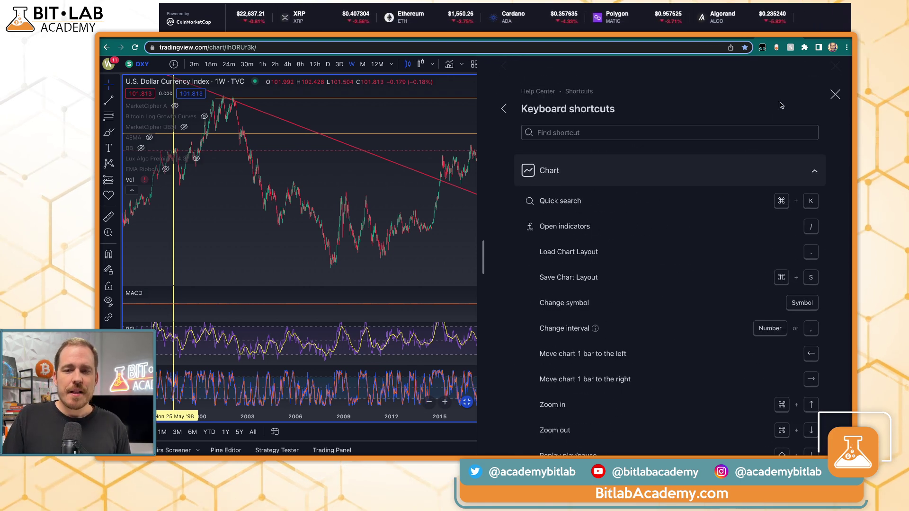
pyautogui.click(833, 94)
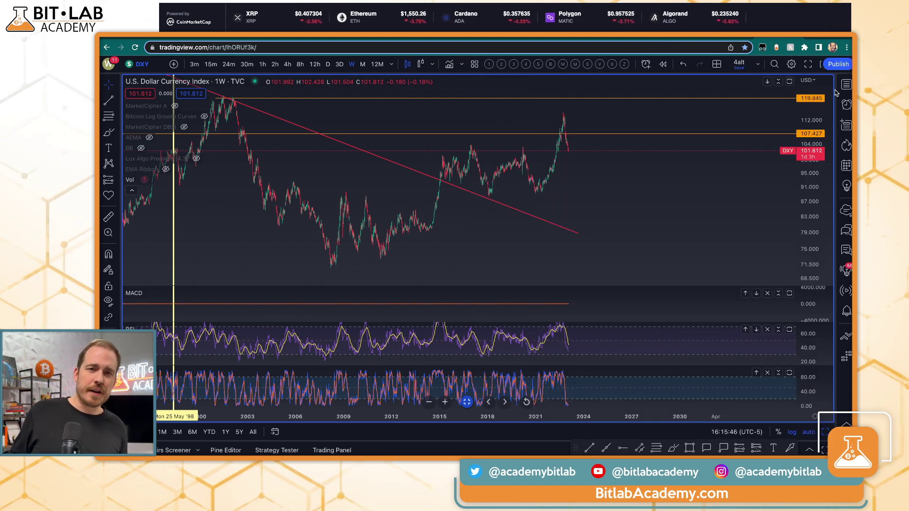